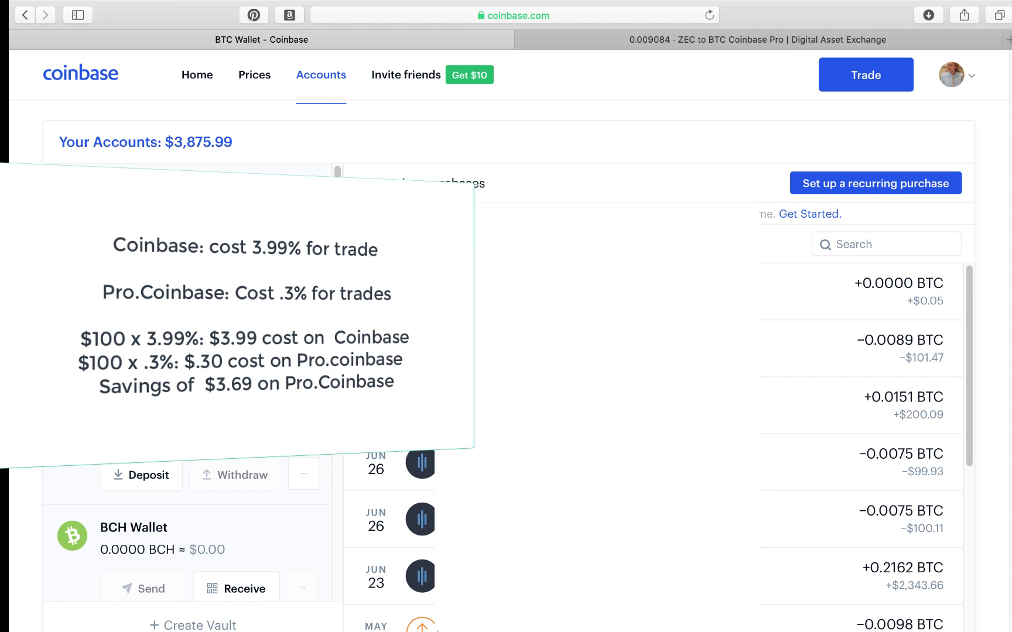
- Scroll through the Coinbase accounts list to review the wallets
{"action": "scroll", "coordinate": [188, 527], "scroll_direction": "down", "scroll_amount": 3}
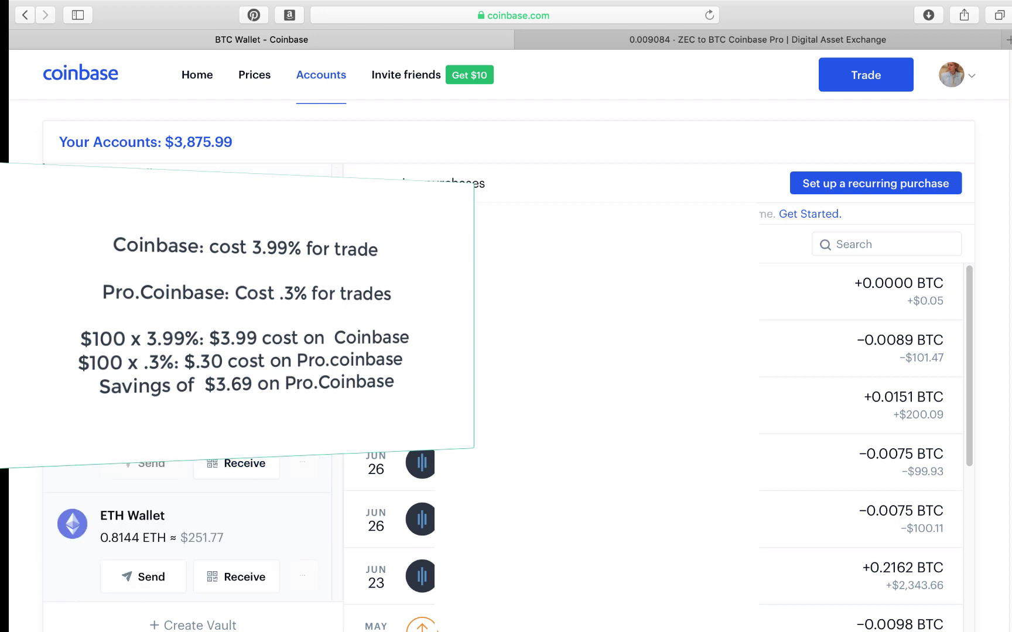
{"action": "scroll", "coordinate": [660, 449], "scroll_direction": "down", "scroll_amount": 4}
{"action": "scroll", "coordinate": [659, 449], "scroll_direction": "up", "scroll_amount": 4}
{"action": "left_click", "coordinate": [190, 79]}
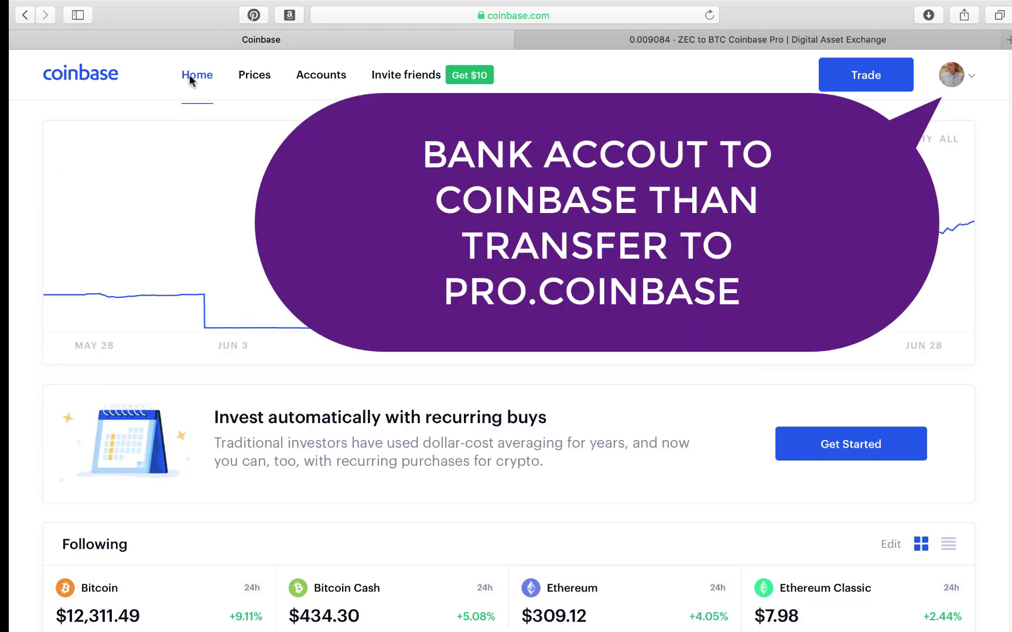
{"action": "left_click", "coordinate": [600, 38]}
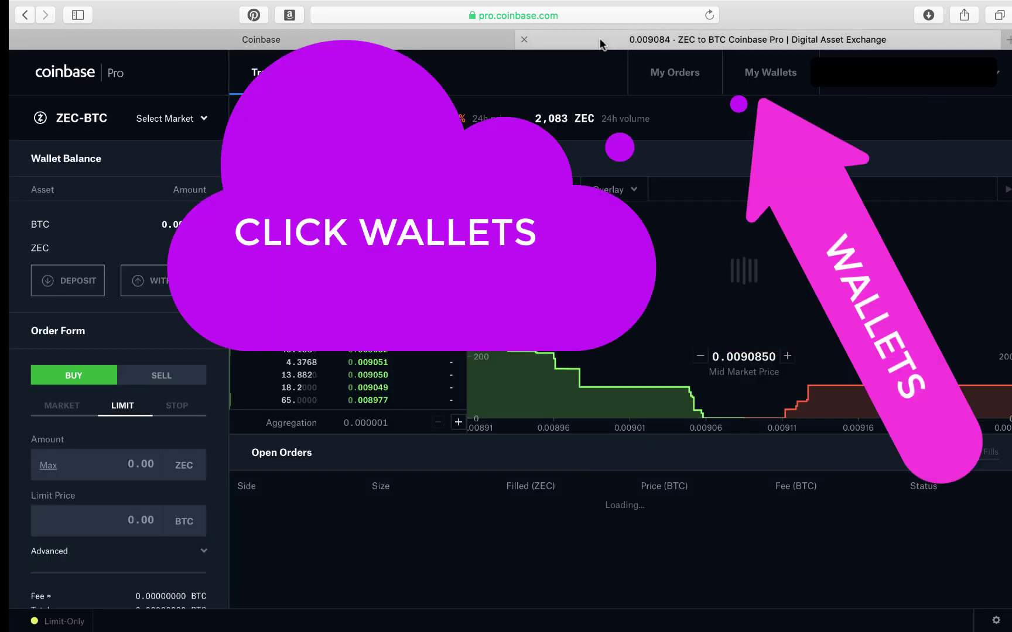
{"action": "left_click", "coordinate": [752, 72]}
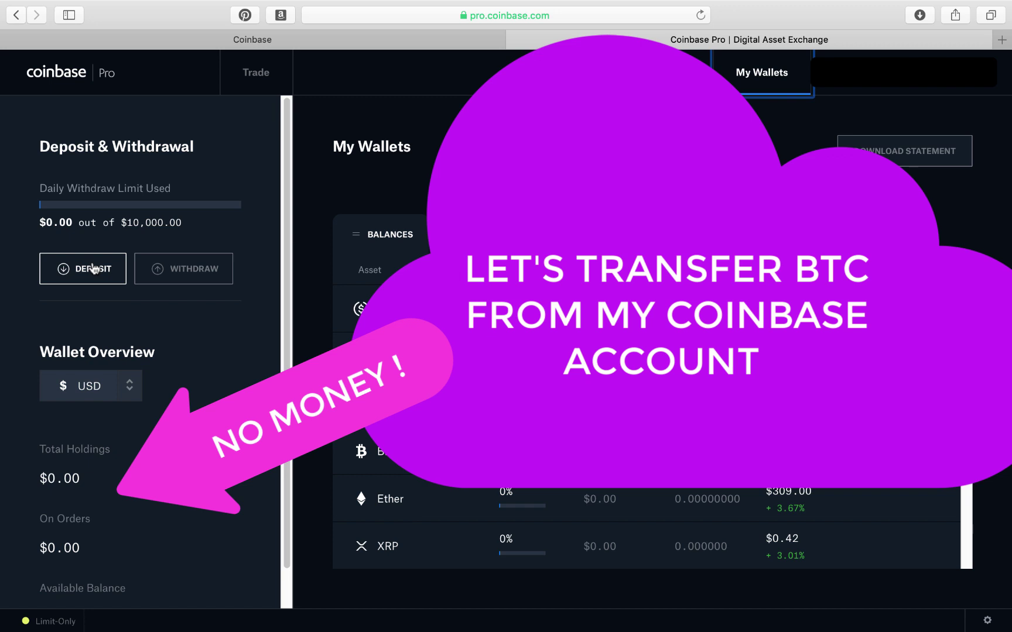
{"action": "left_click", "coordinate": [296, 41]}
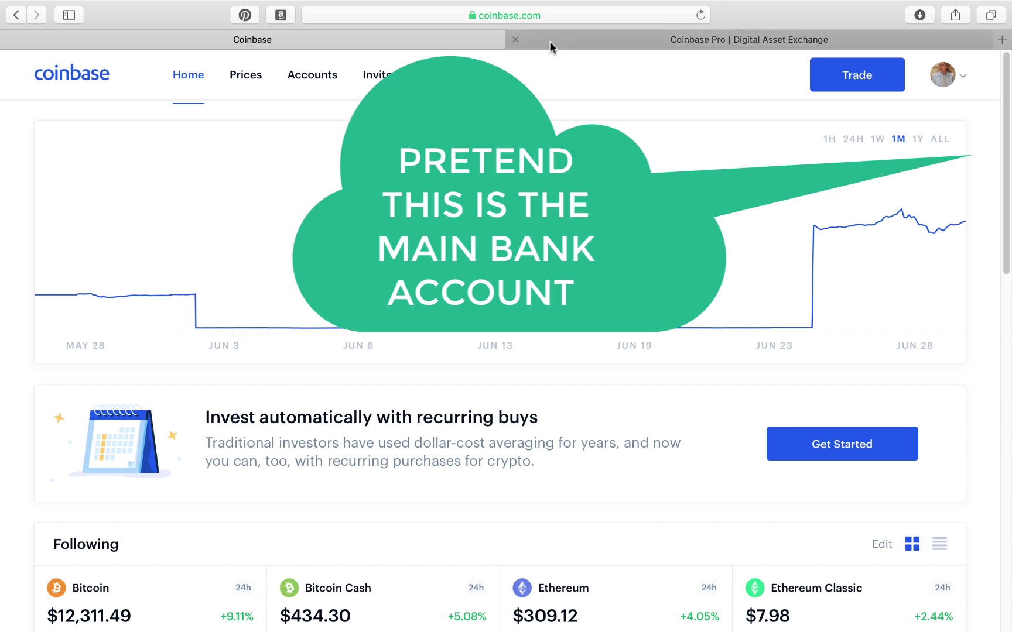
- Switch back to the Coinbase Pro My Wallets page
{"action": "left_click", "coordinate": [606, 43]}
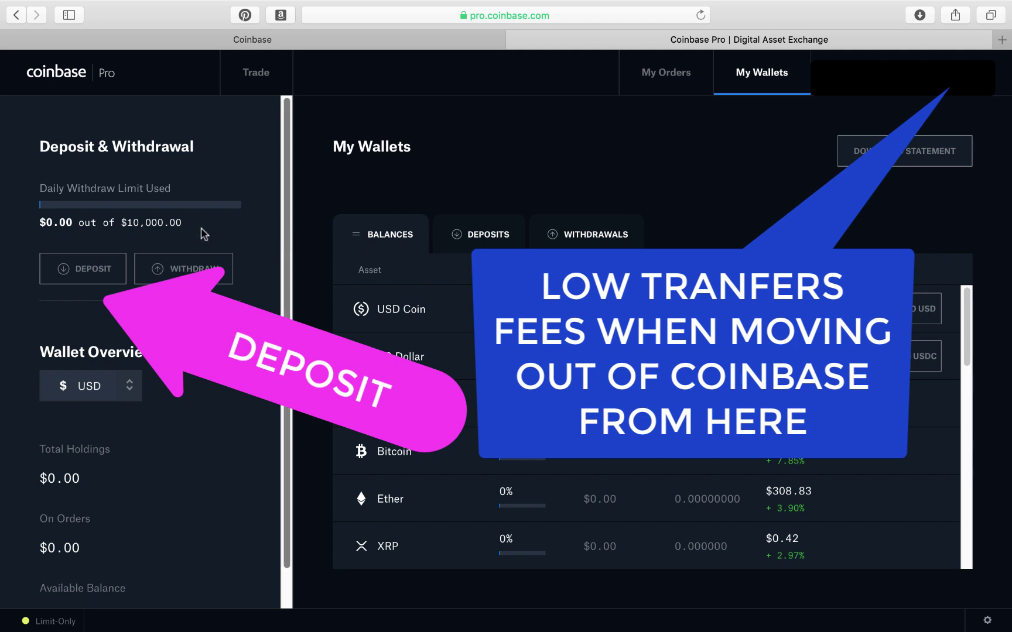
- Start a Bitcoin deposit from the Coinbase BTC Wallet, filling in the maximum balance
{"action": "left_click", "coordinate": [104, 270]}
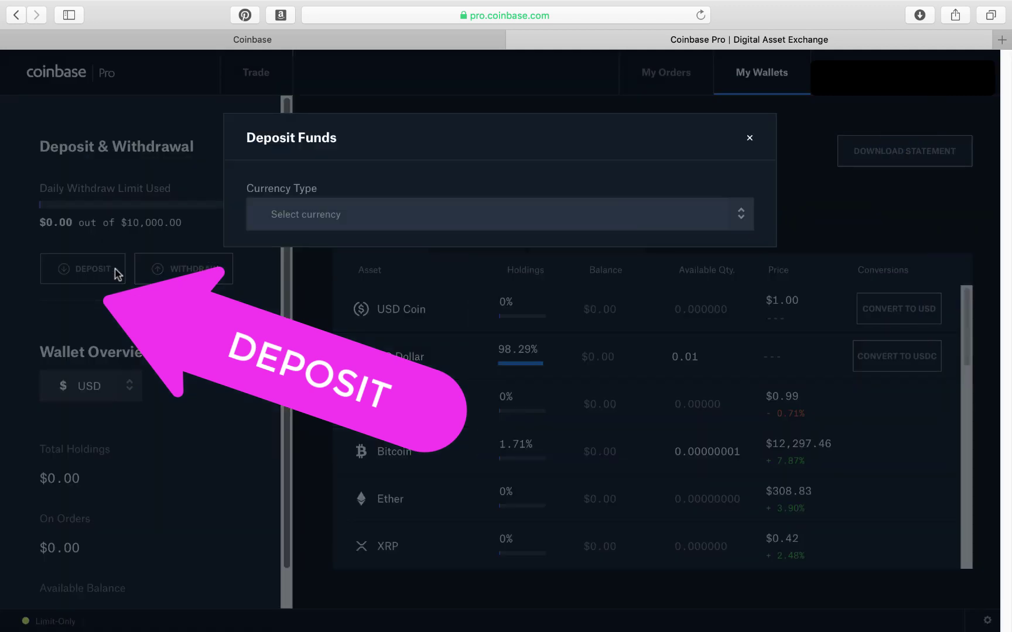
{"action": "left_click", "coordinate": [425, 218]}
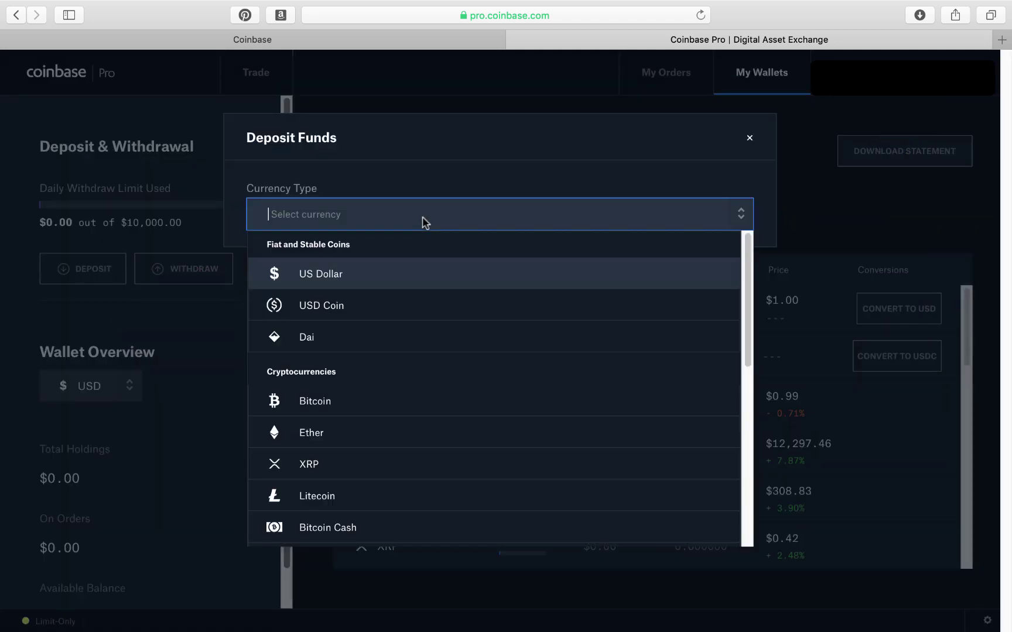
{"action": "left_click", "coordinate": [378, 411]}
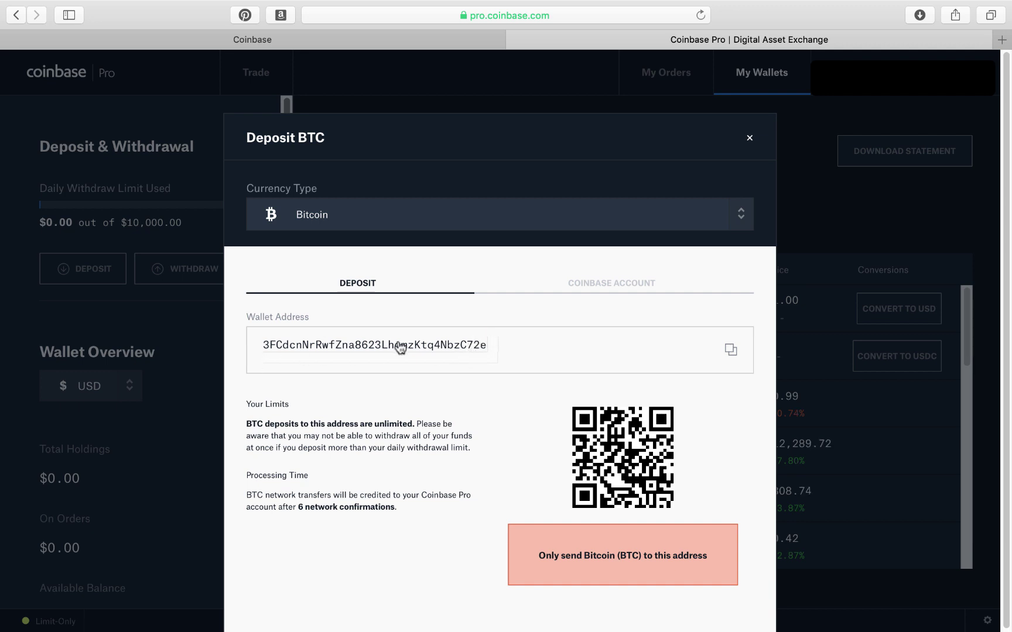
{"action": "left_click", "coordinate": [614, 285]}
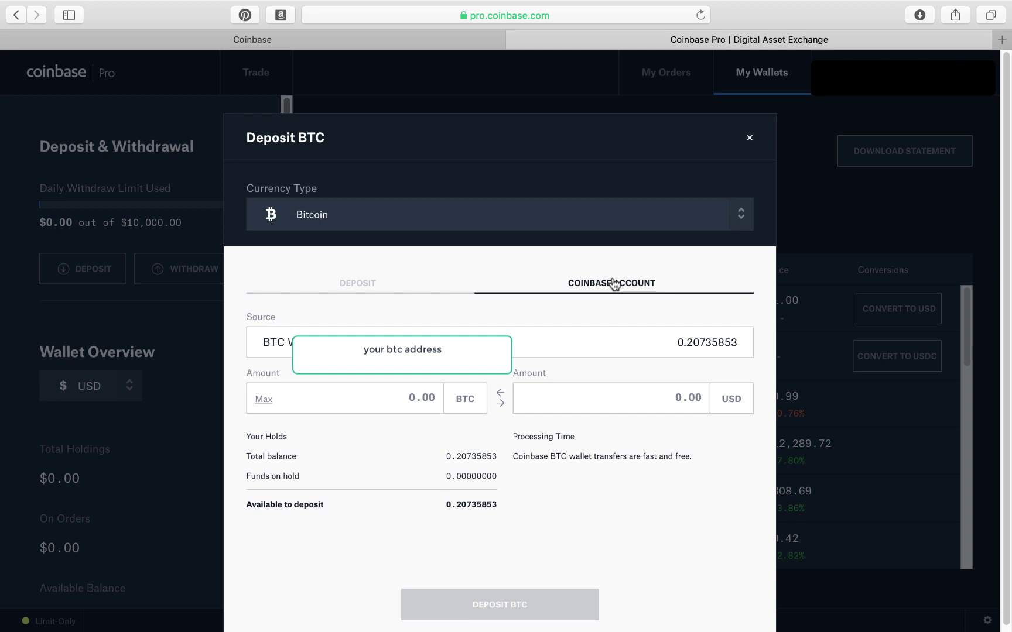
{"action": "left_click", "coordinate": [264, 400]}
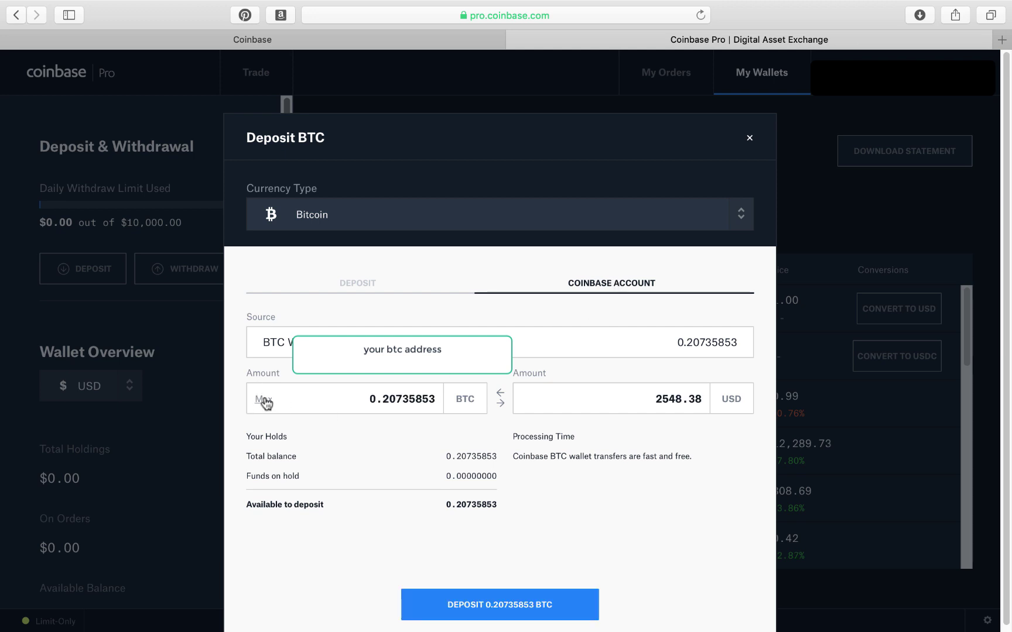
- Set the deposit amount to 100 USD, worth 0.00814569 BTC
{"action": "left_click_drag", "start_coordinate": [518, 400], "coordinate": [722, 401]}
{"action": "type", "text": "100"}
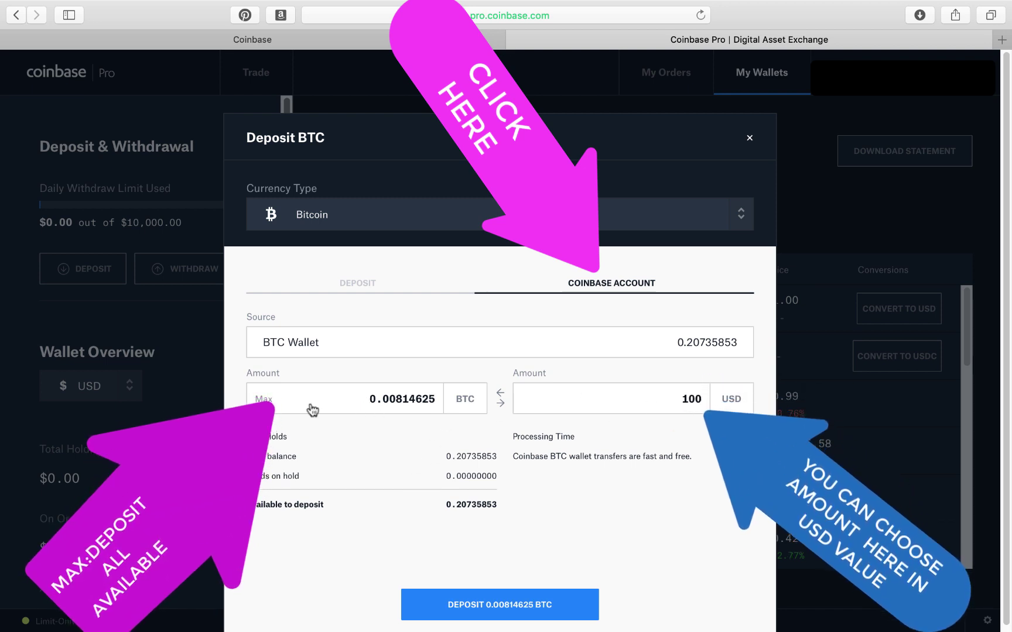
{"action": "left_click", "coordinate": [263, 399]}
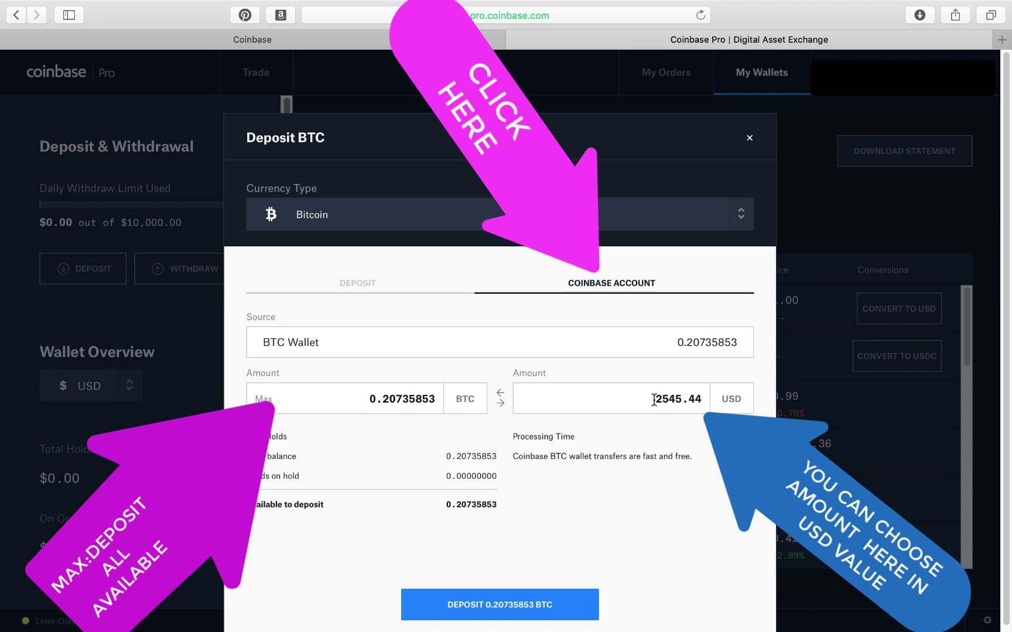
{"action": "left_click_drag", "start_coordinate": [654, 400], "coordinate": [701, 402]}
{"action": "type", "text": "100"}
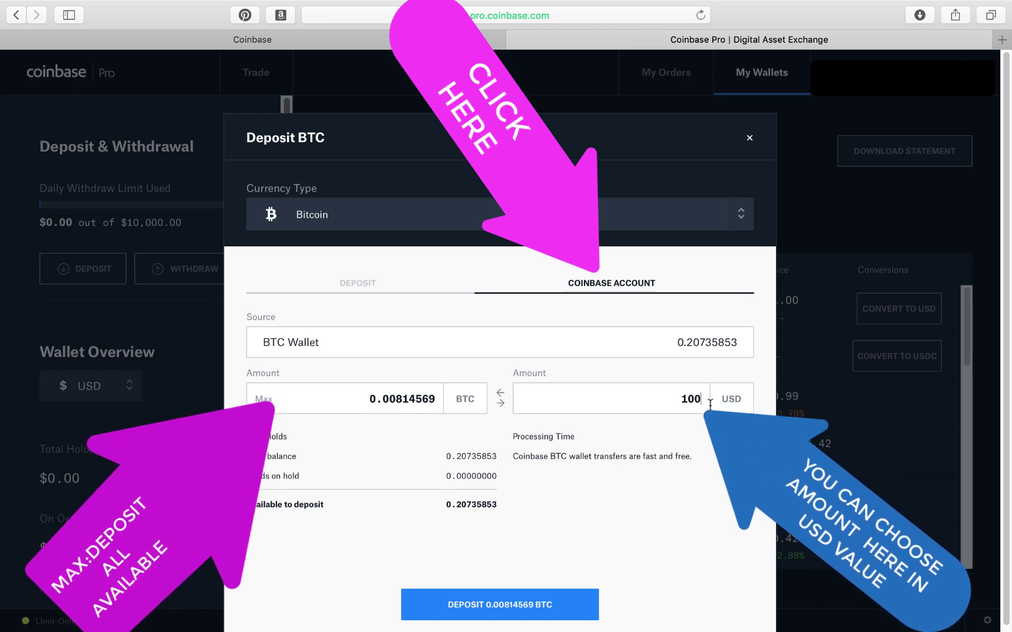
- Submit the 0.00814569 BTC deposit and dismiss the confirmation, showing Bitcoin at $100.01
{"action": "left_click", "coordinate": [499, 608]}
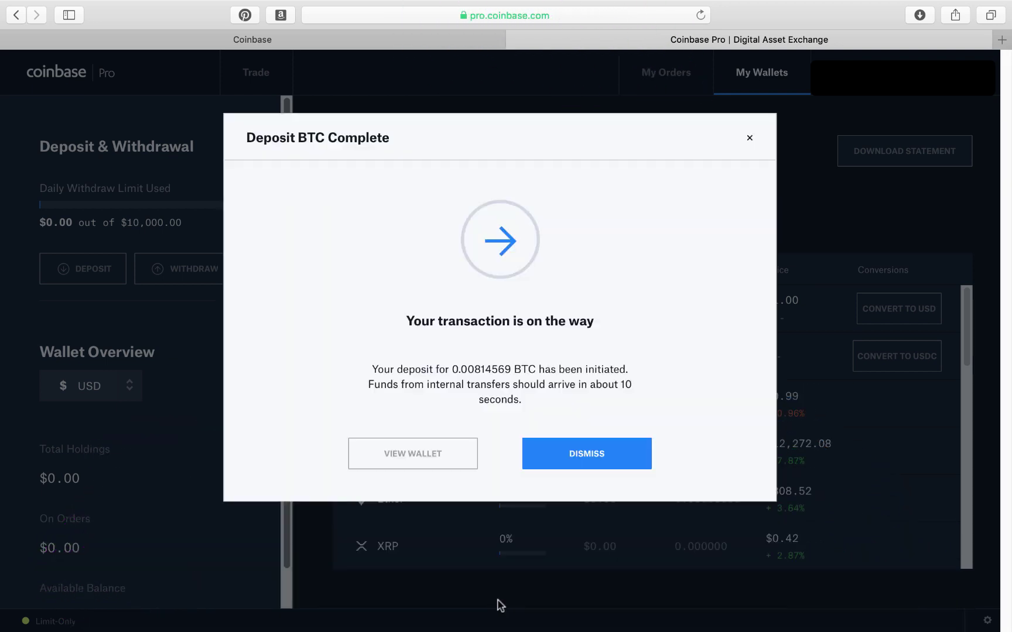
{"action": "left_click", "coordinate": [586, 456]}
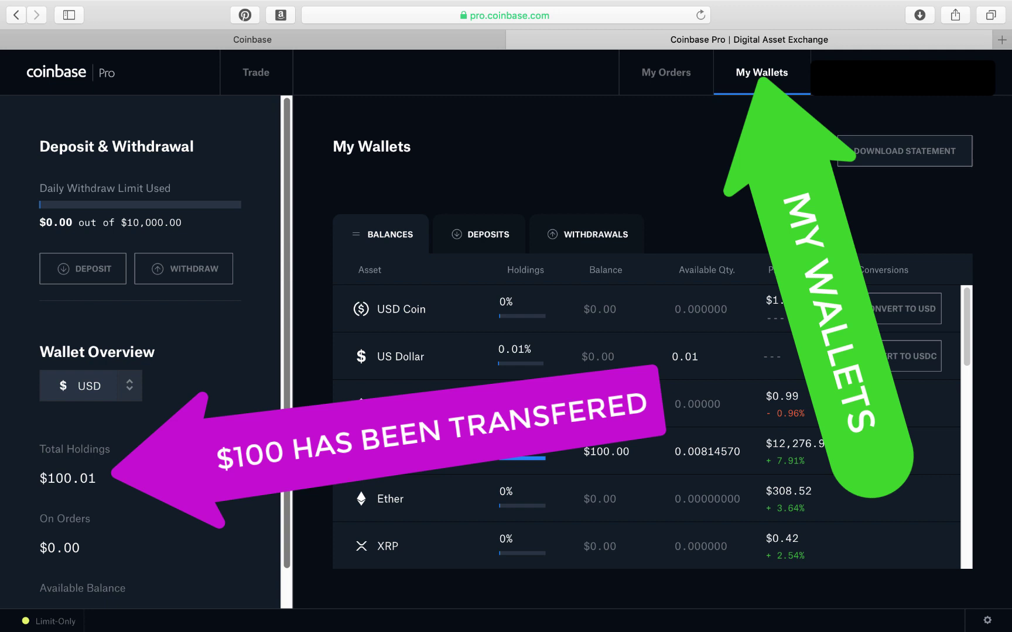
{"action": "scroll", "coordinate": [182, 398], "scroll_direction": "down", "scroll_amount": 2}
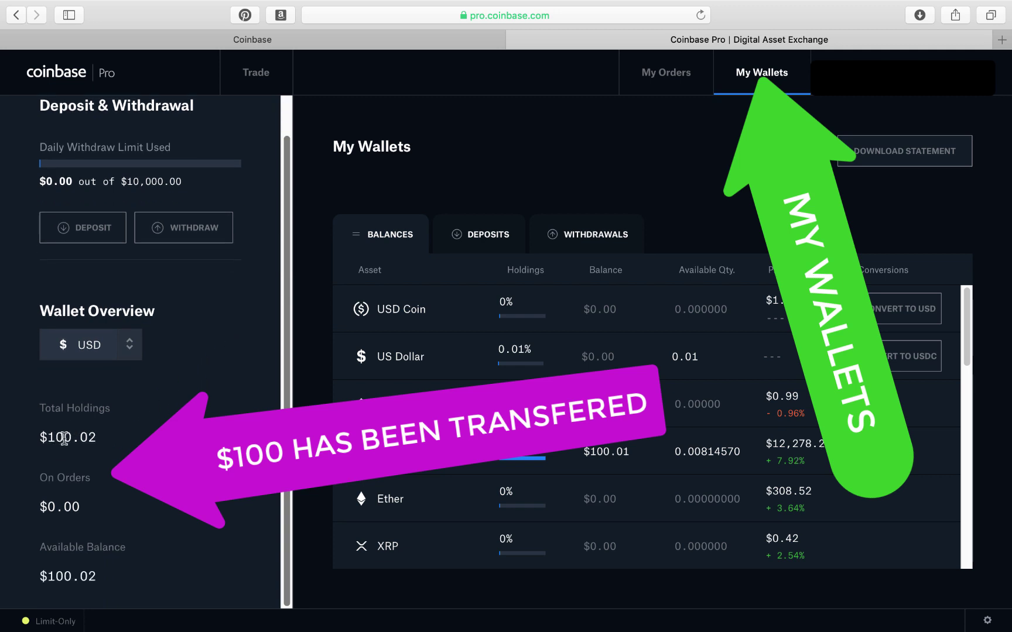
- In Coinbase, view the Bitcoin asset page, then the Accounts page with the BTC Wallet at 0.1992 BTC
{"action": "left_click", "coordinate": [237, 42]}
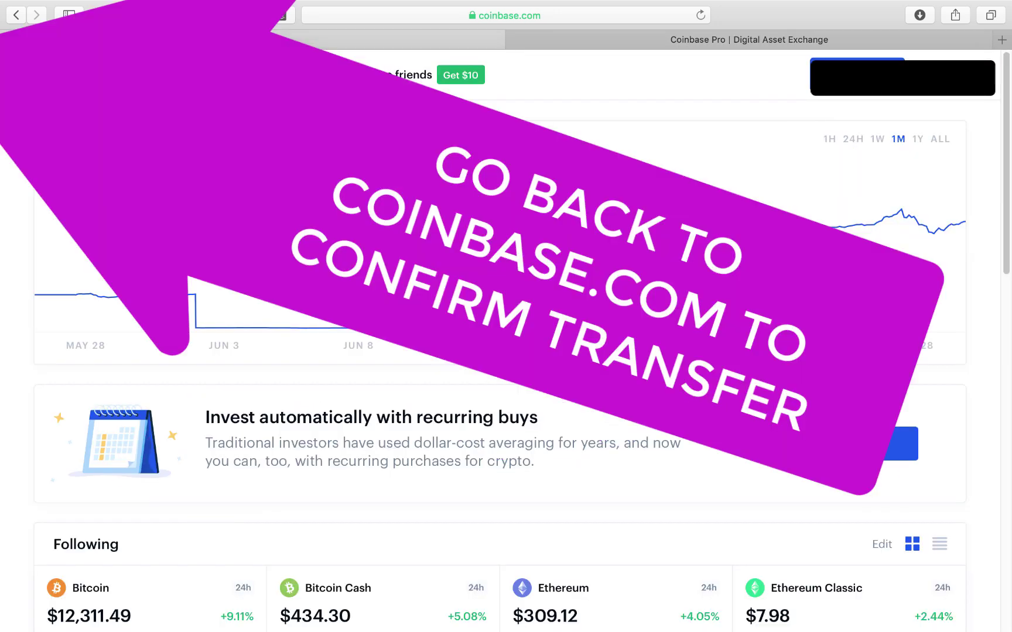
{"action": "scroll", "coordinate": [245, 381], "scroll_direction": "down", "scroll_amount": 6}
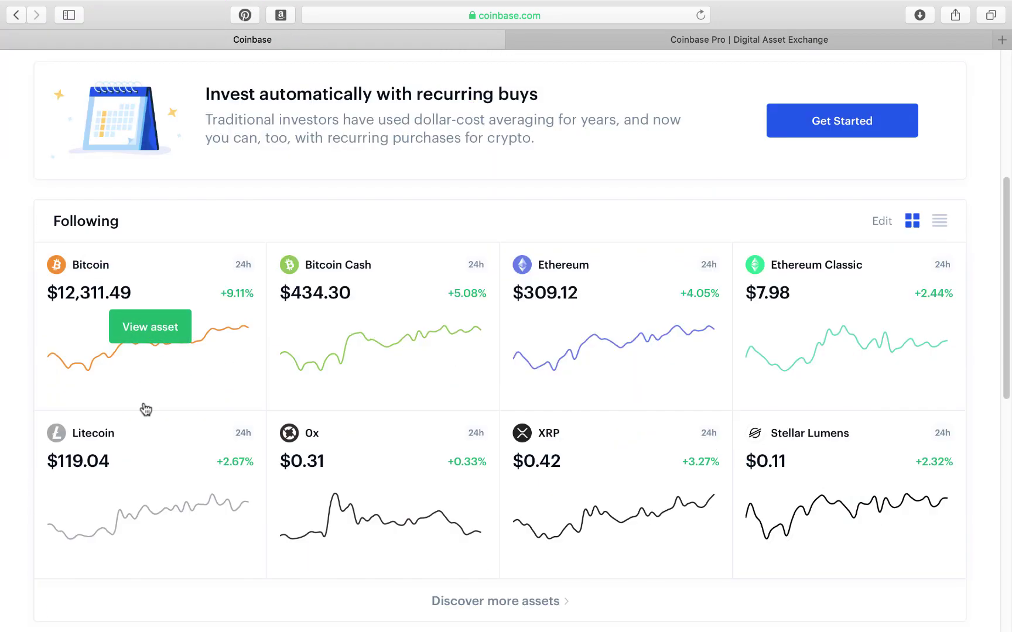
{"action": "scroll", "coordinate": [145, 410], "scroll_direction": "up", "scroll_amount": 1}
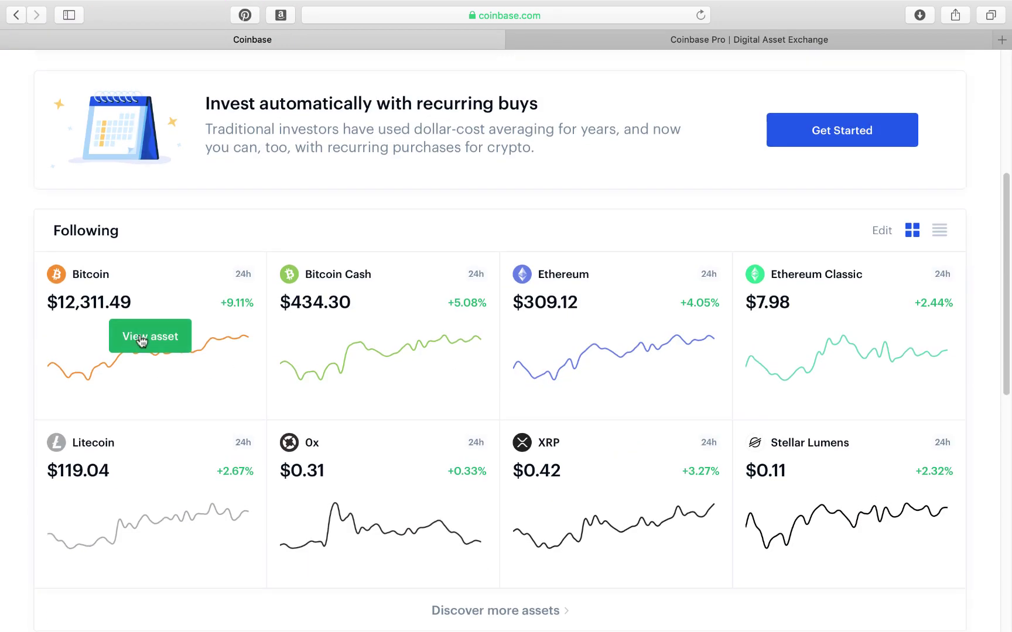
{"action": "left_click", "coordinate": [141, 339]}
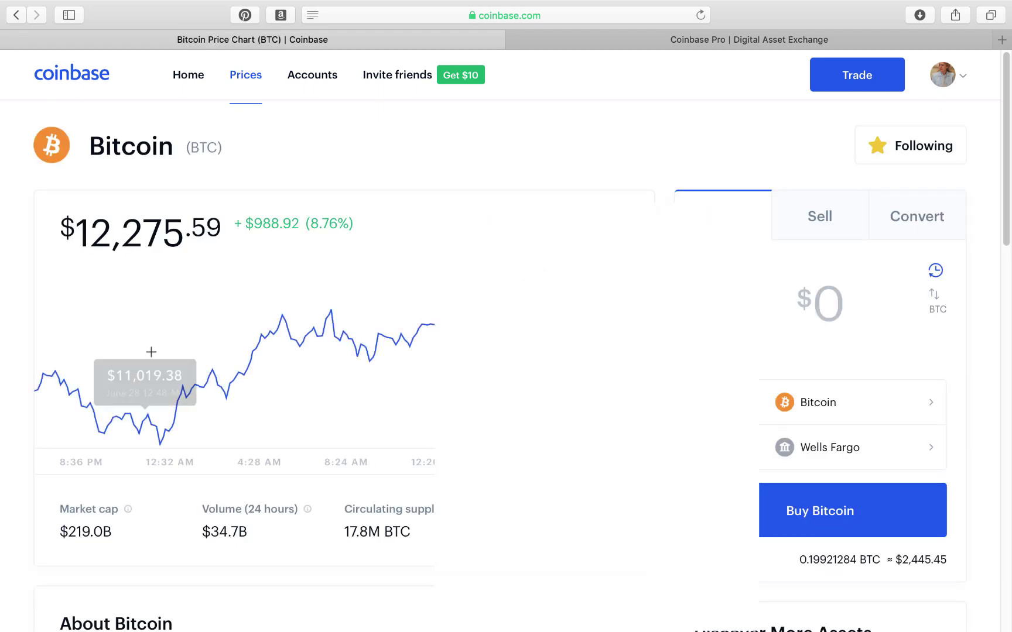
{"action": "scroll", "coordinate": [307, 402], "scroll_direction": "down", "scroll_amount": 3}
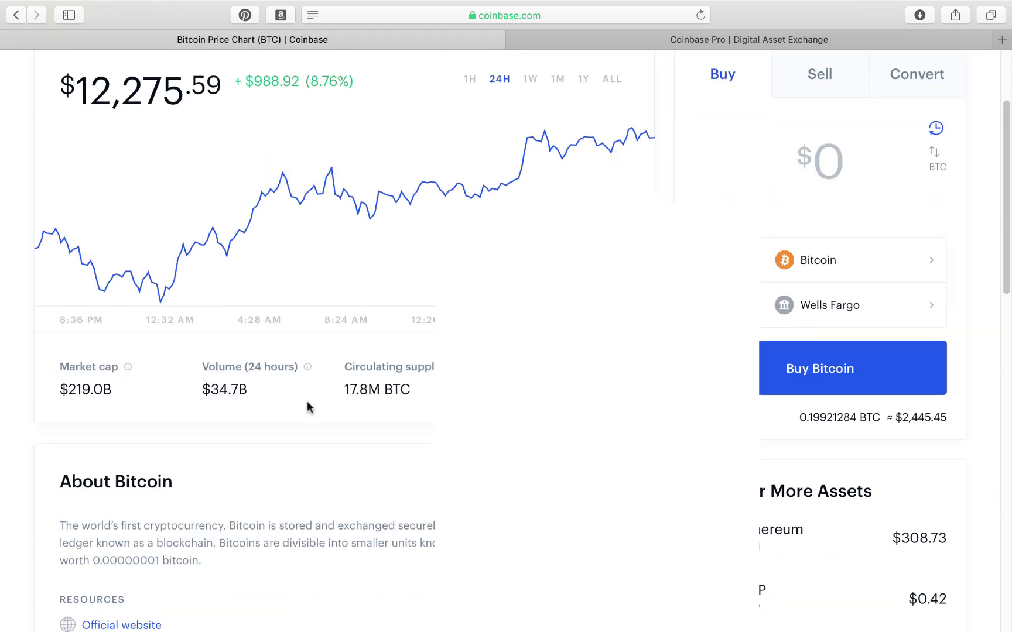
{"action": "scroll", "coordinate": [307, 401], "scroll_direction": "up", "scroll_amount": 3}
{"action": "left_click", "coordinate": [304, 85]}
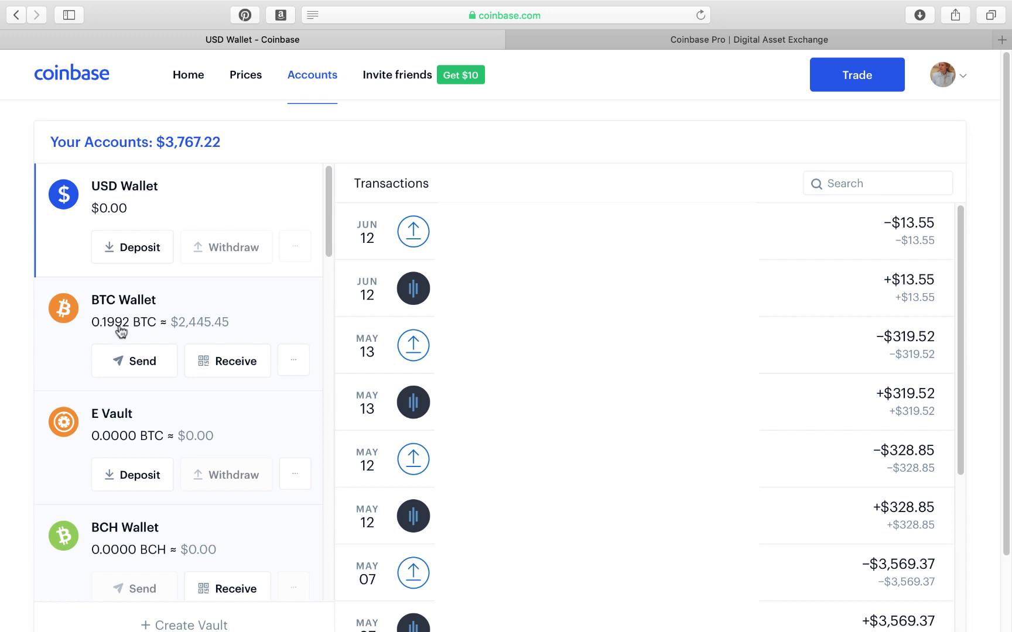
- Start an Ether deposit in Coinbase Pro from the Coinbase ETH Wallet, filling in the maximum balance
{"action": "left_click", "coordinate": [580, 41]}
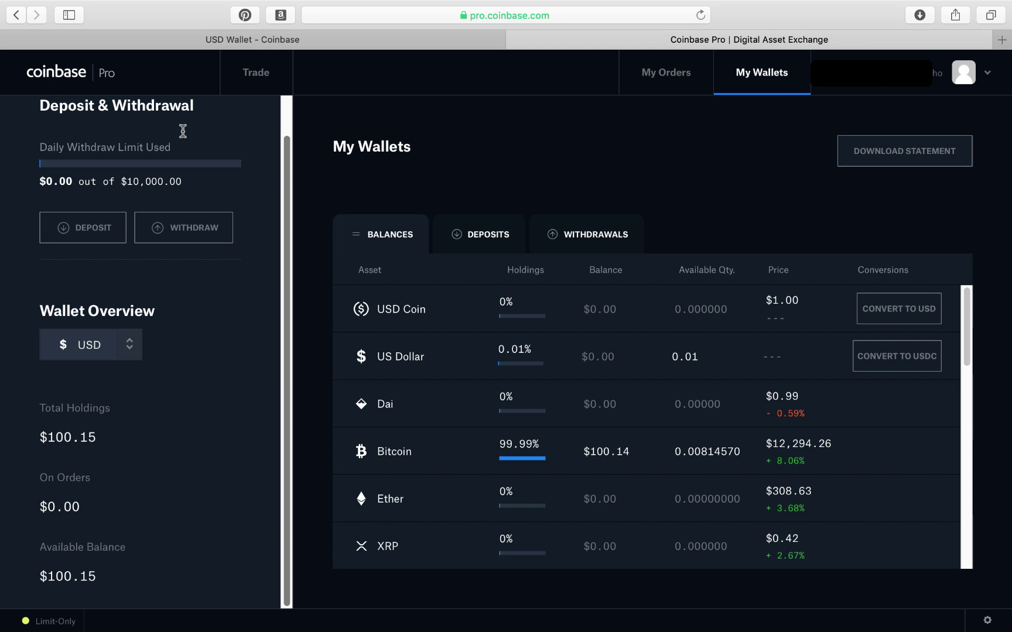
{"action": "left_click", "coordinate": [82, 233]}
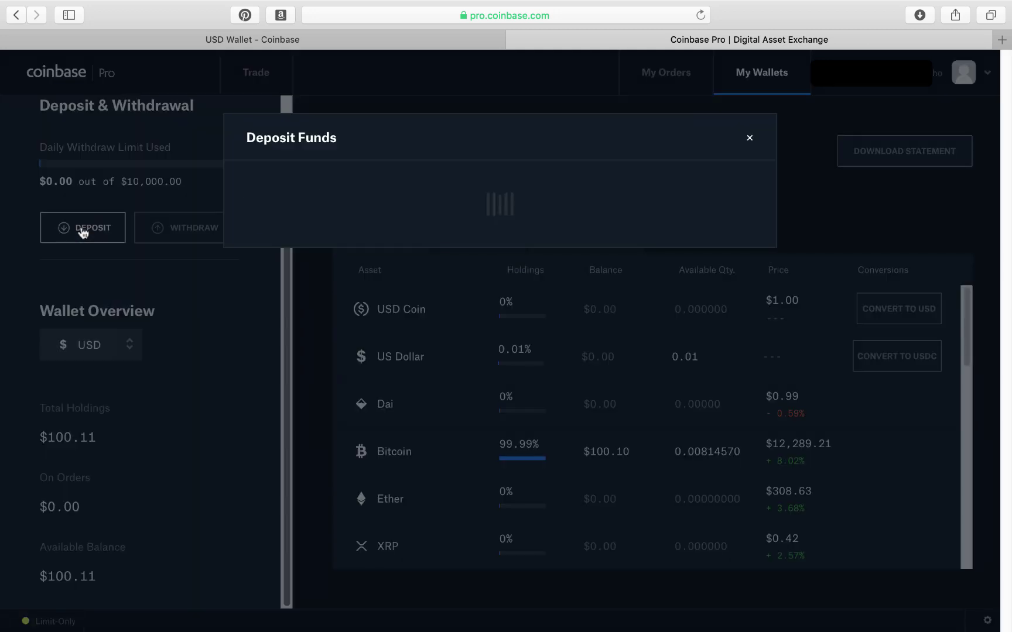
{"action": "left_click", "coordinate": [498, 214]}
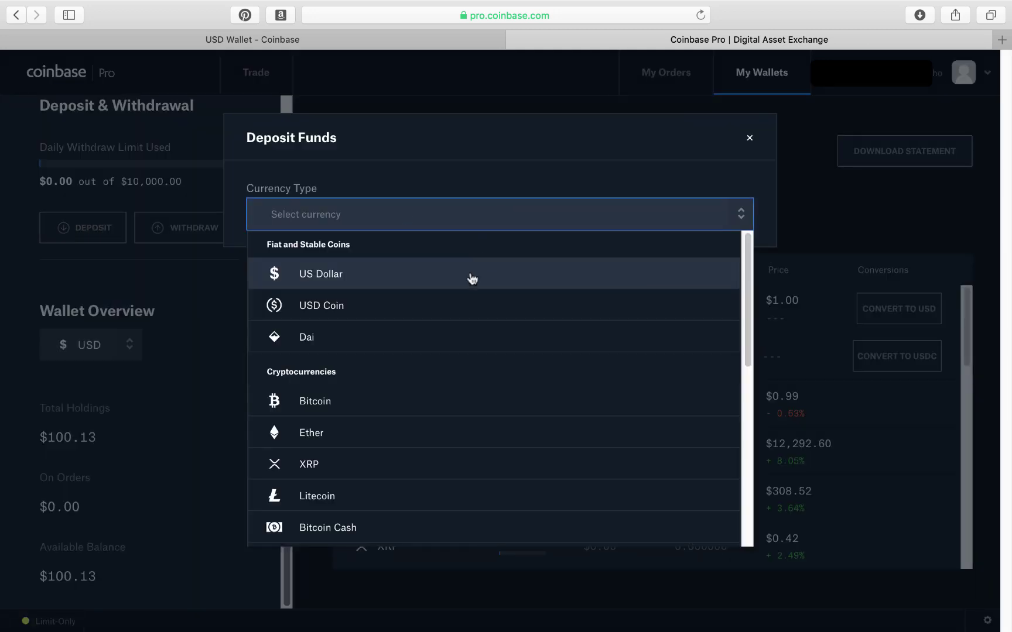
{"action": "left_click", "coordinate": [401, 434]}
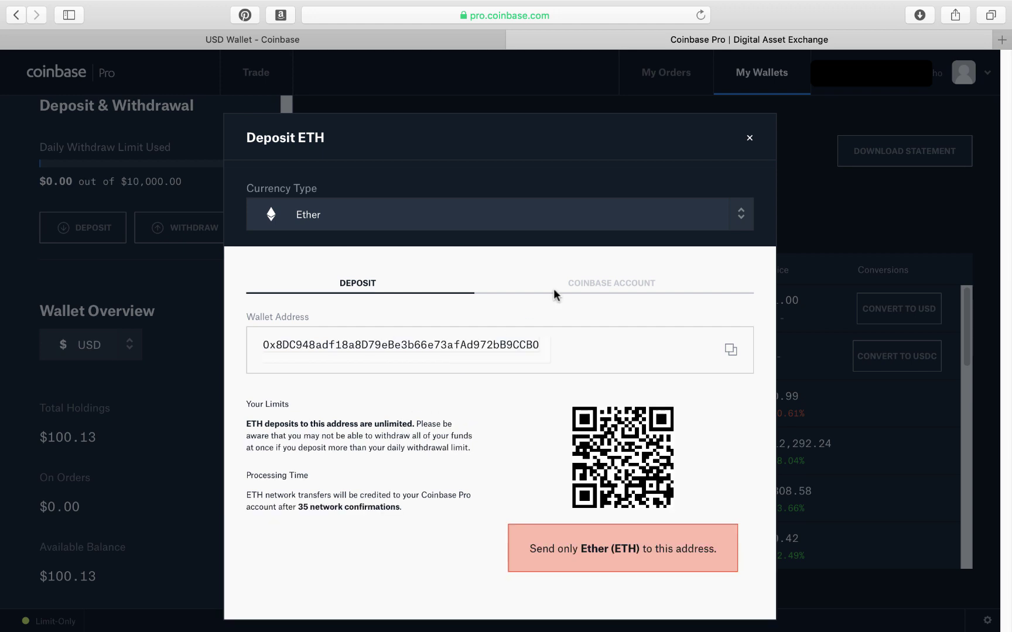
{"action": "left_click", "coordinate": [590, 281]}
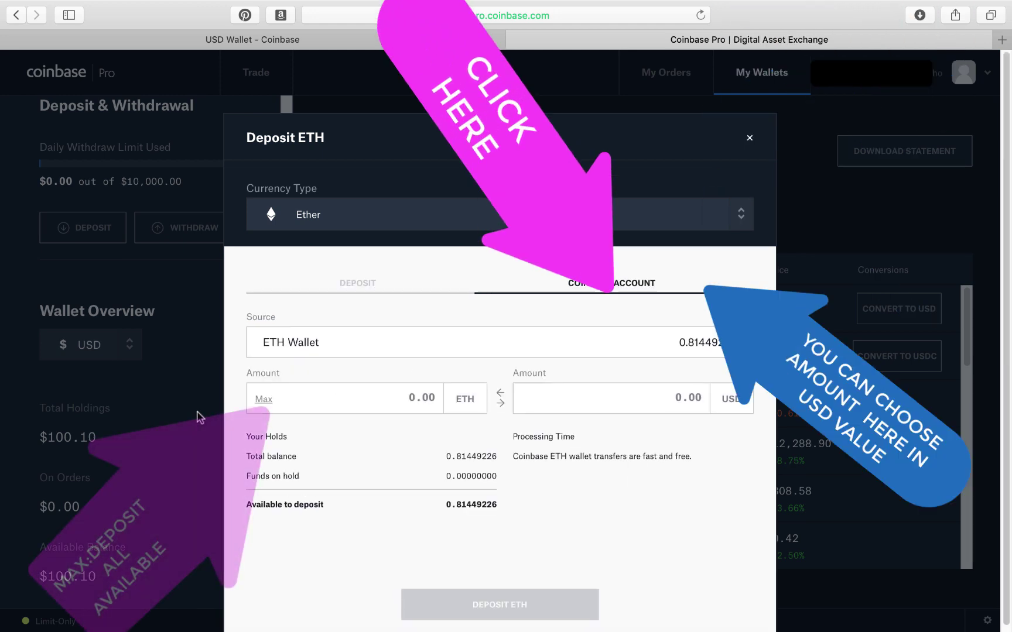
{"action": "left_click", "coordinate": [263, 400]}
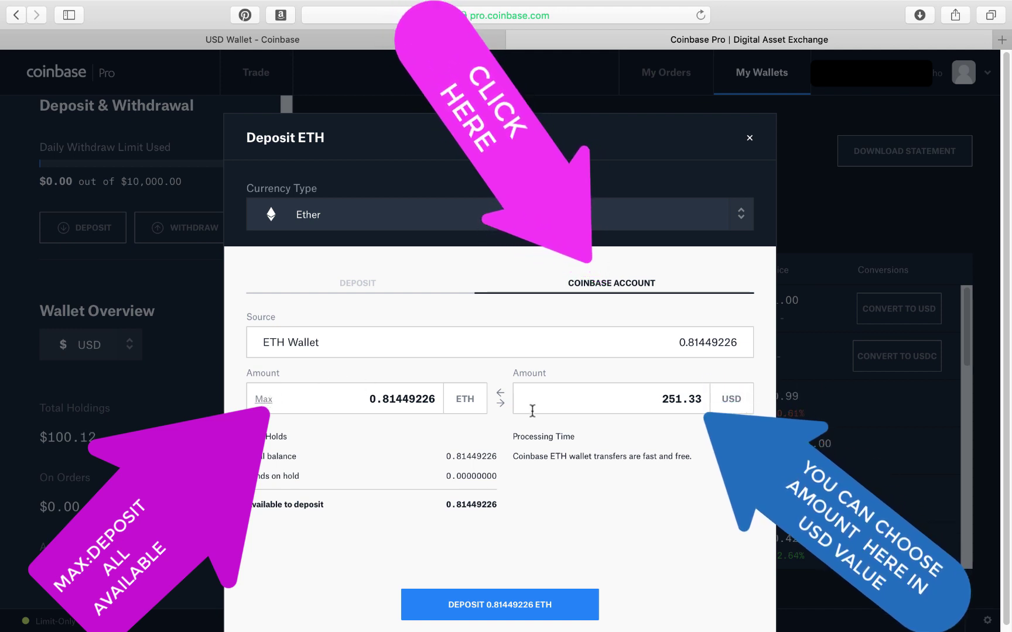
- Set the amount to 50 USD and submit the 0.16200103 ETH deposit
{"action": "left_click_drag", "start_coordinate": [657, 400], "coordinate": [760, 400]}
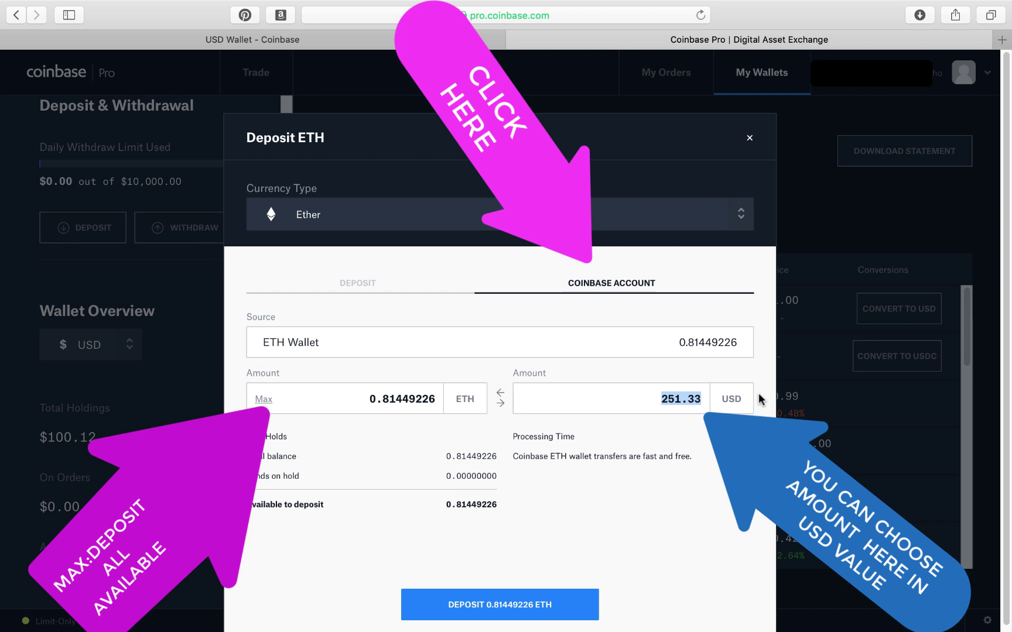
{"action": "type", "text": "50"}
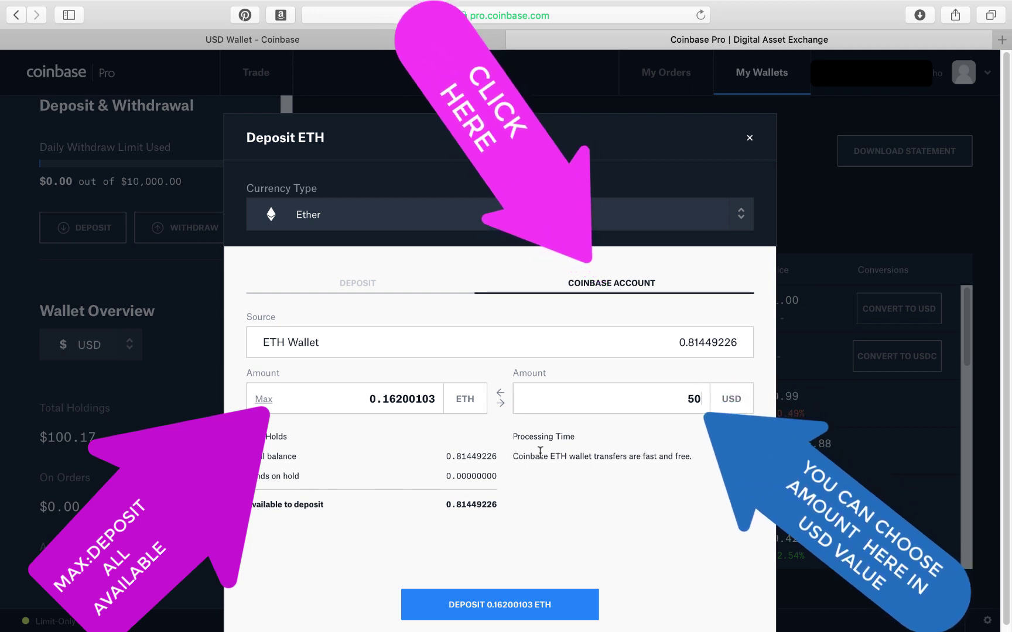
{"action": "left_click_drag", "start_coordinate": [514, 456], "coordinate": [674, 461]}
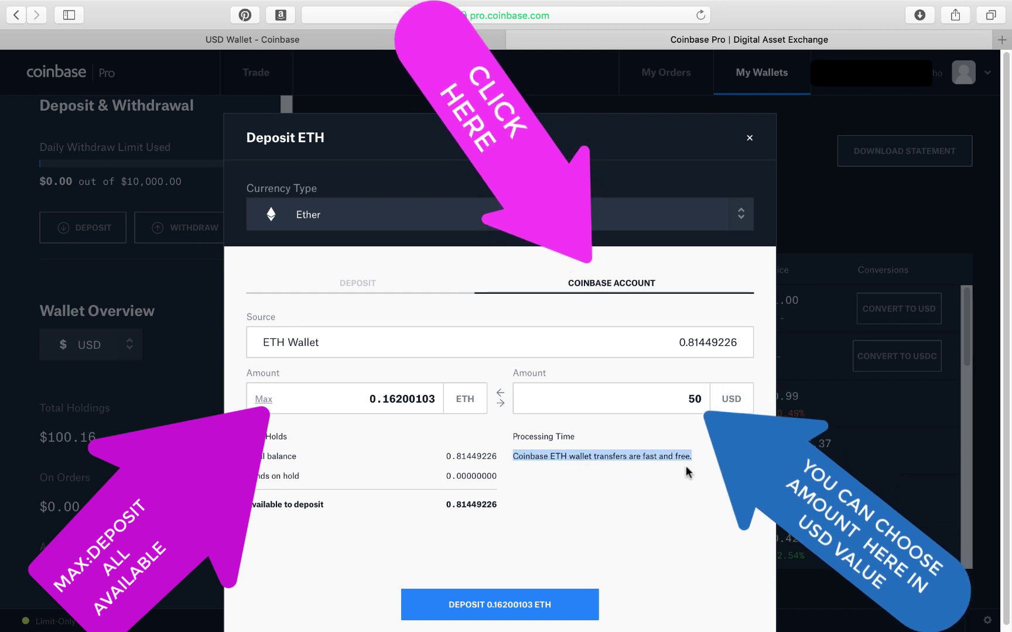
{"action": "left_click", "coordinate": [502, 605]}
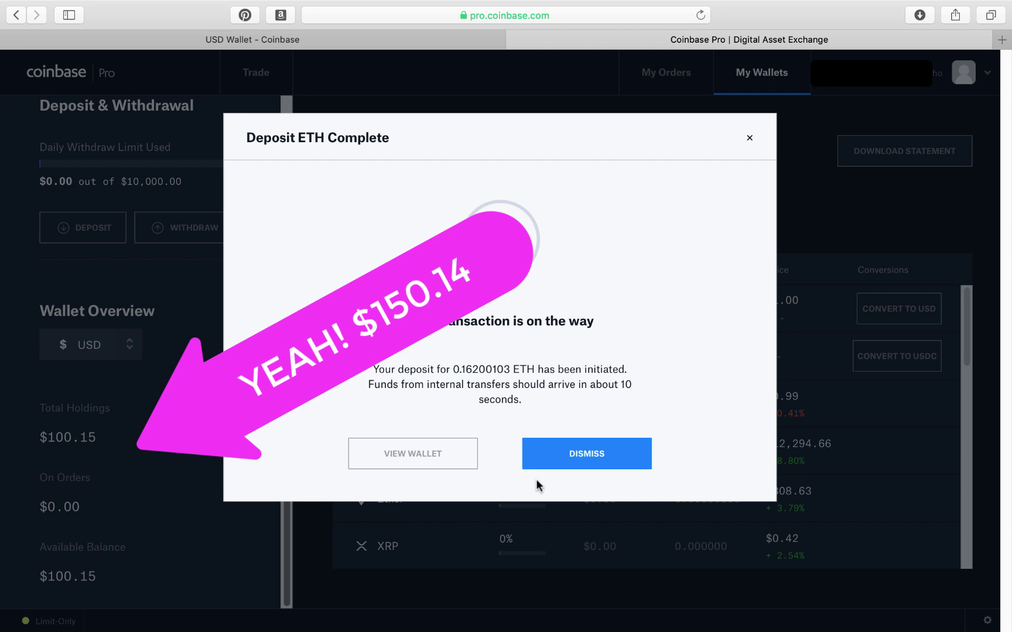
- Dismiss the notice, confirm the Coinbase ETH Wallet shows 0.6524 ETH, and return to Coinbase Pro
{"action": "left_click", "coordinate": [556, 465]}
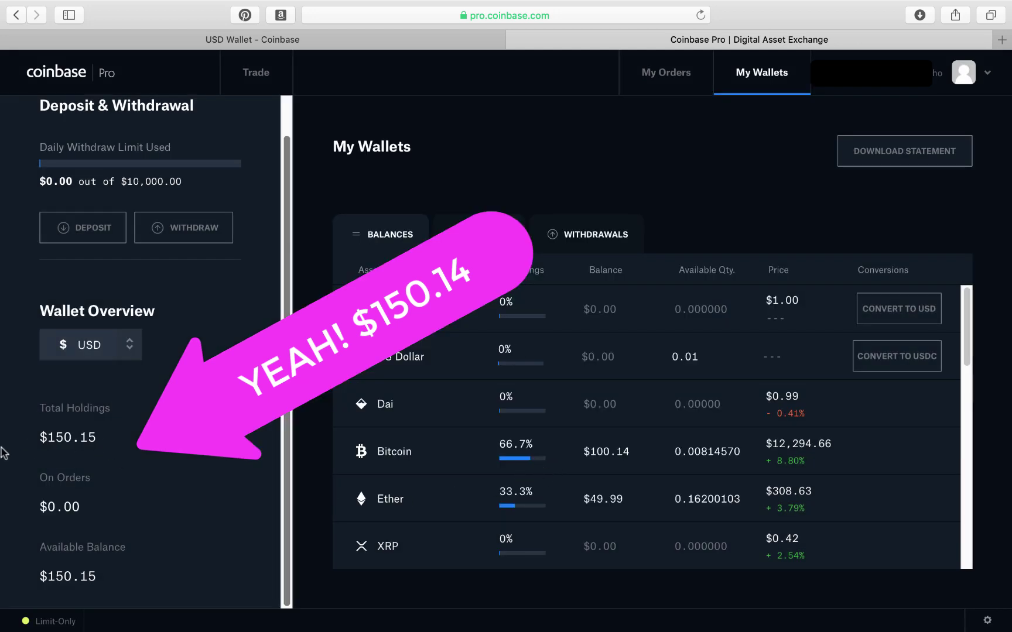
{"action": "left_click", "coordinate": [271, 40]}
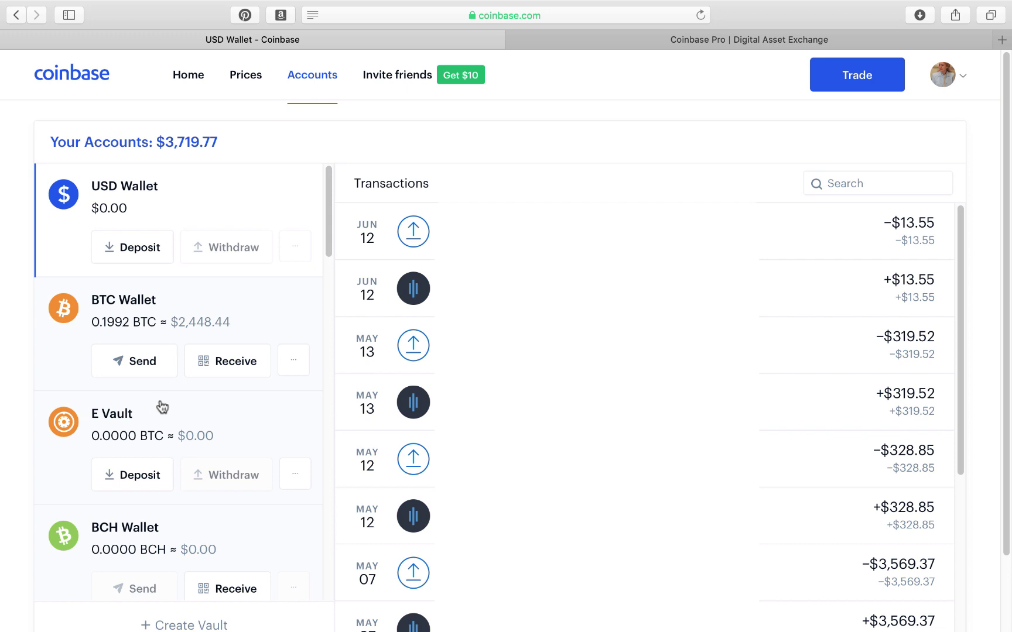
{"action": "scroll", "coordinate": [163, 407], "scroll_direction": "down", "scroll_amount": 5}
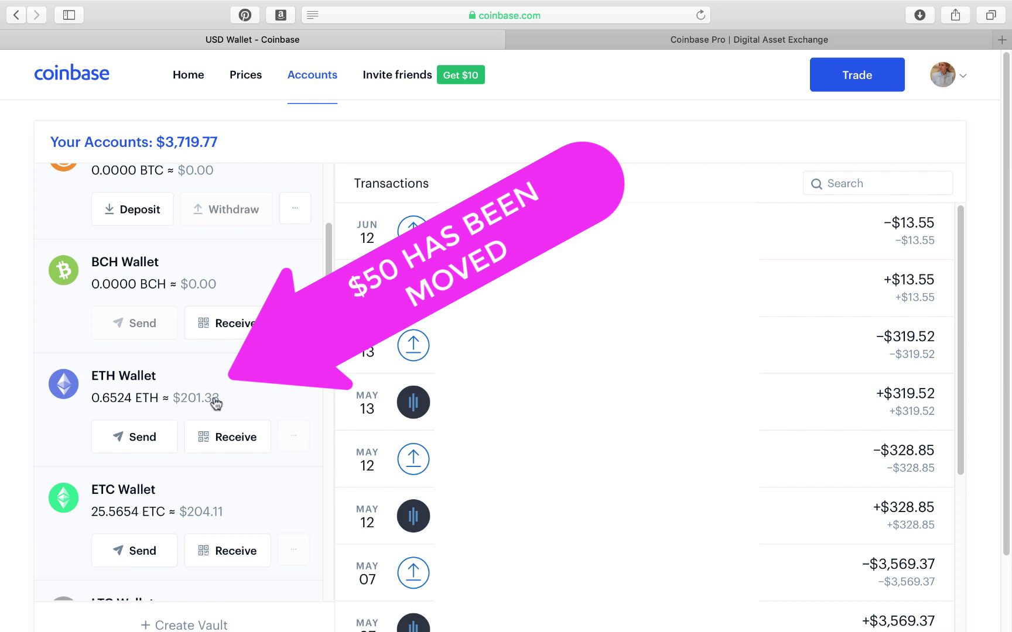
{"action": "left_click", "coordinate": [655, 40]}
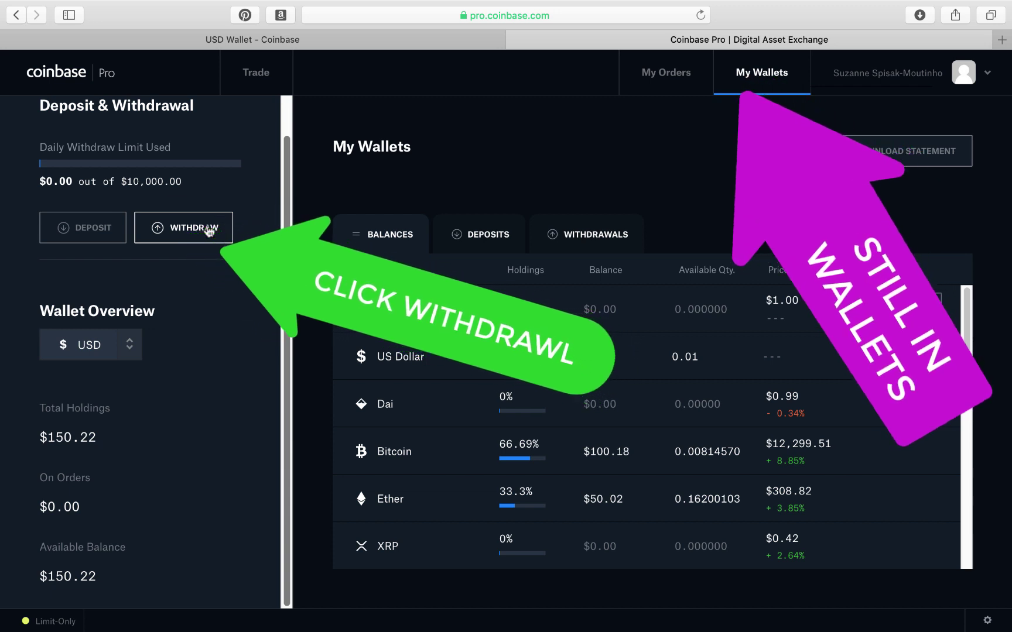
- Open a Bitcoin withdrawal form with 0.00814569 BTC available
{"action": "left_click", "coordinate": [207, 231]}
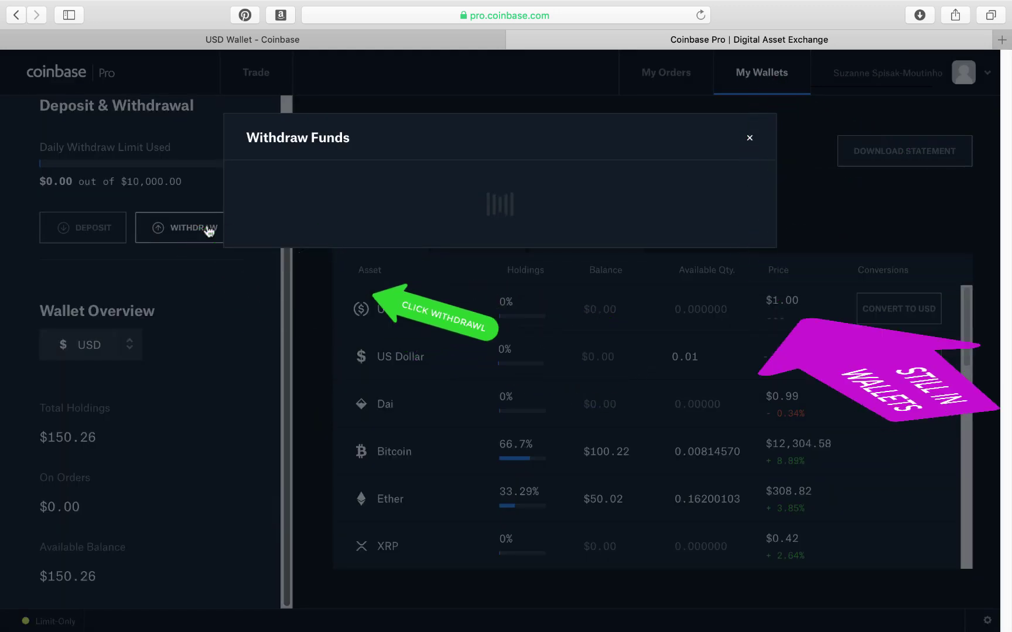
{"action": "left_click", "coordinate": [477, 212]}
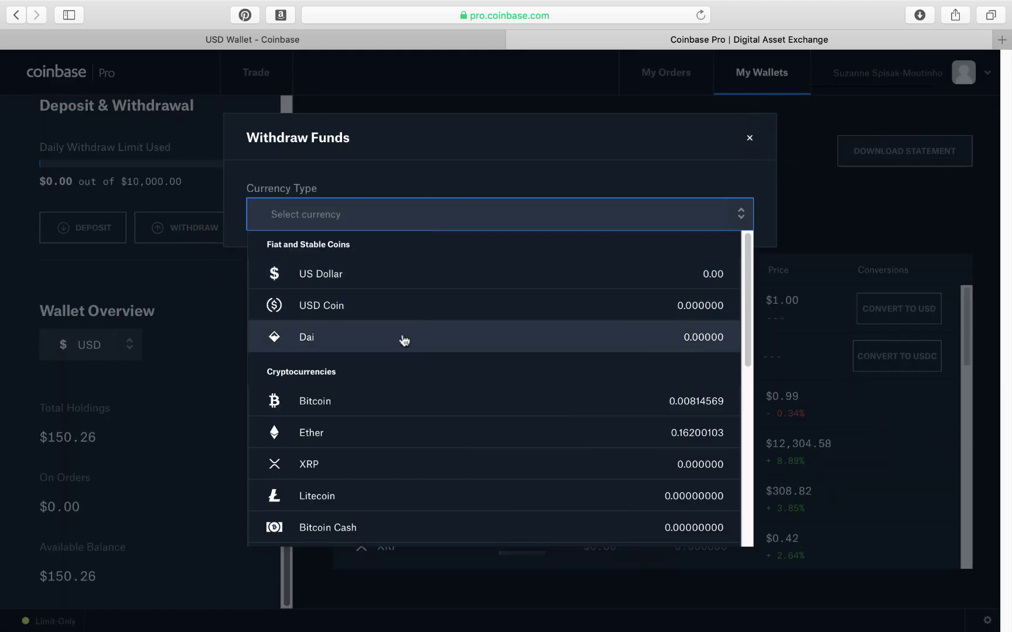
{"action": "left_click", "coordinate": [379, 399]}
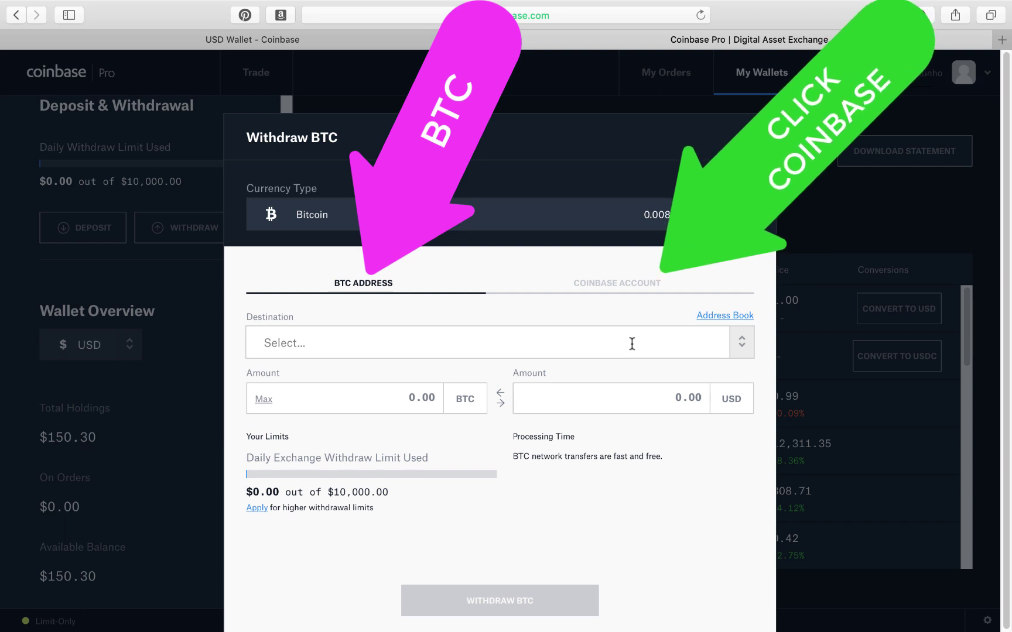
- Withdraw the full 0.00814569 BTC to the Coinbase BTC Wallet and dismiss the confirmation
{"action": "left_click", "coordinate": [623, 285]}
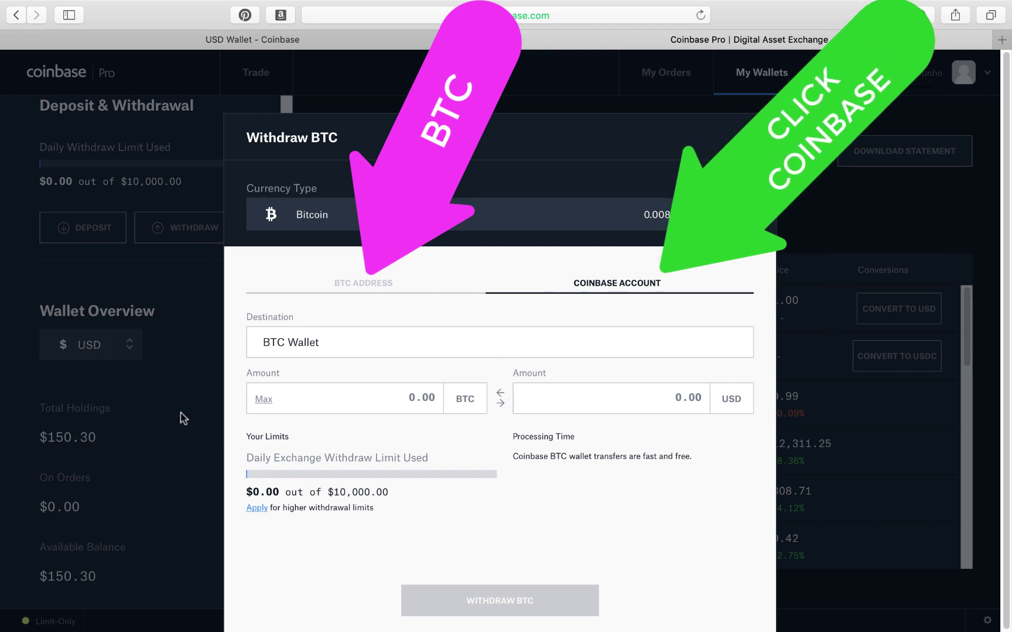
{"action": "left_click", "coordinate": [262, 399]}
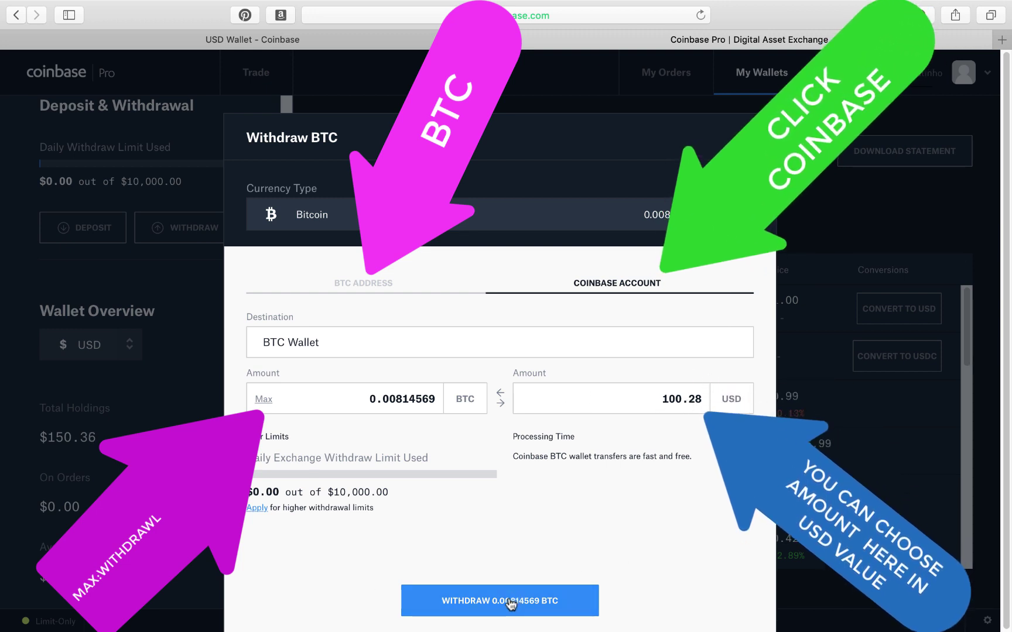
{"action": "left_click", "coordinate": [509, 601]}
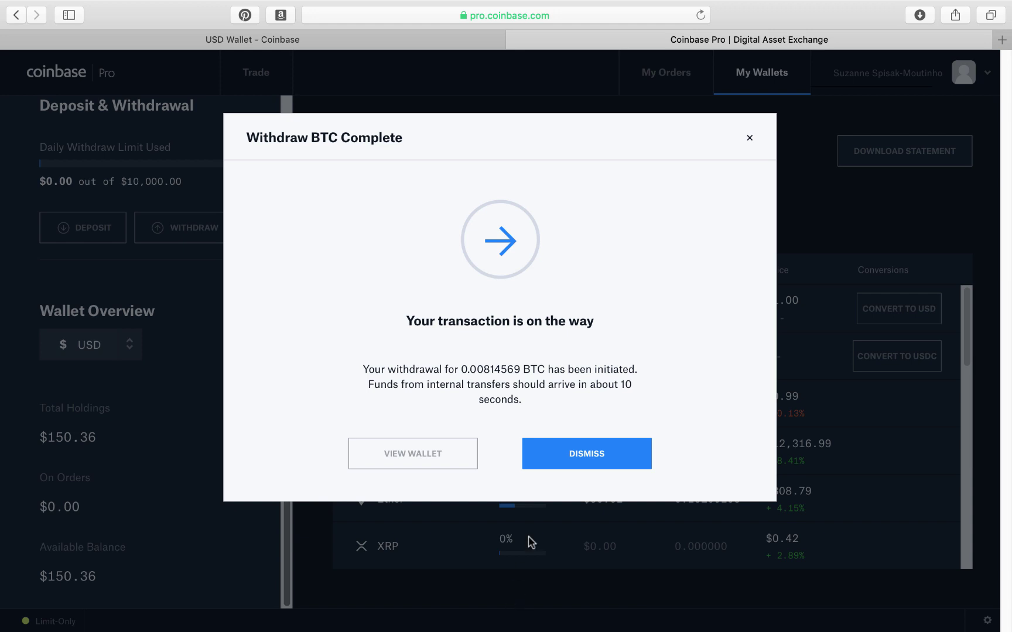
{"action": "left_click", "coordinate": [583, 454]}
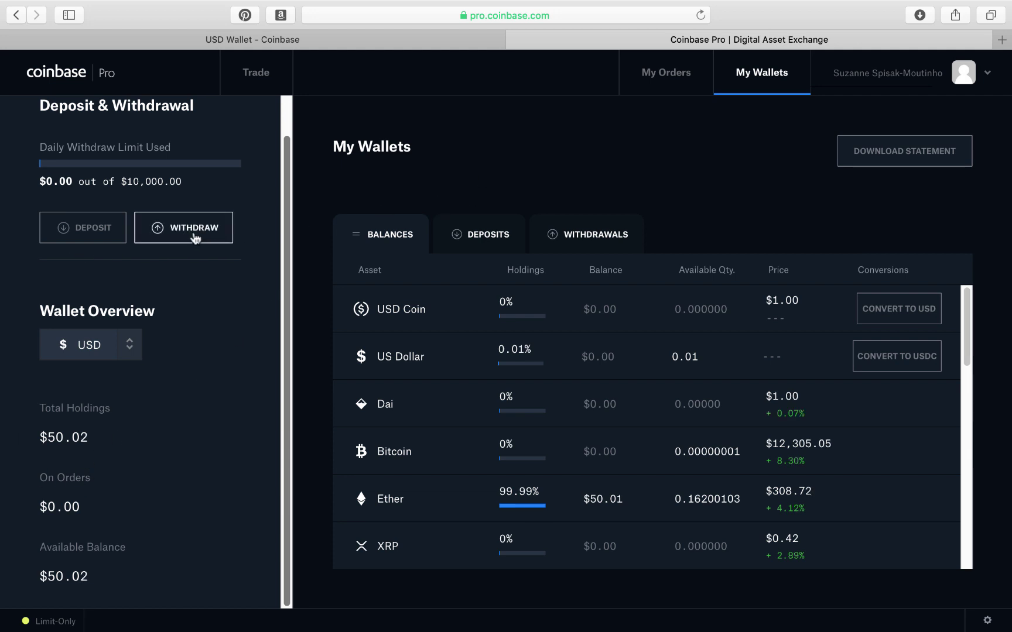
- Open a withdrawal form with Ether selected, 0.16200103 ETH available
{"action": "left_click", "coordinate": [199, 231]}
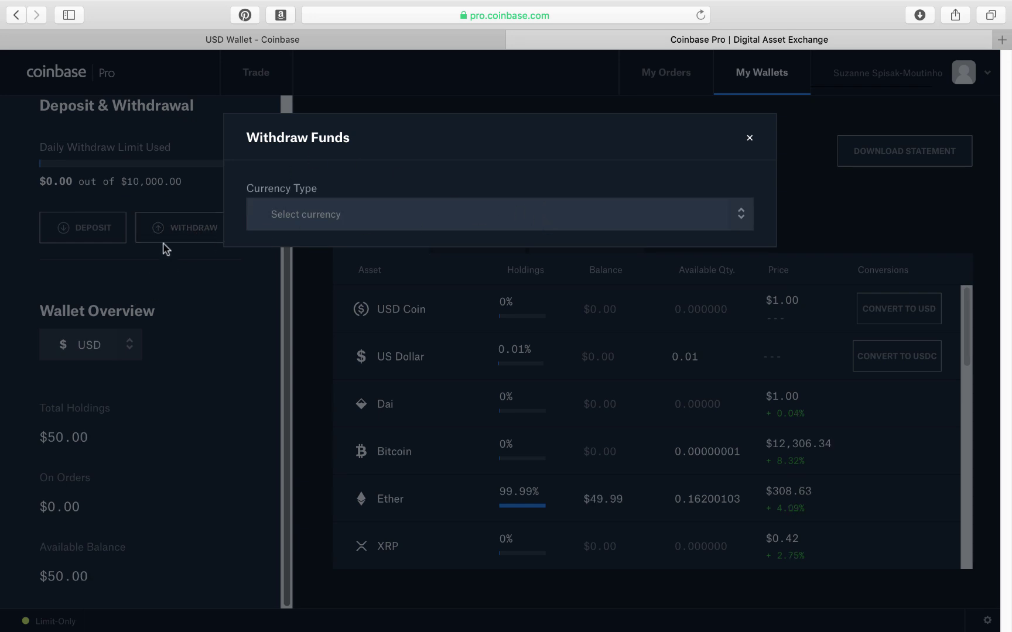
{"action": "left_click", "coordinate": [484, 224]}
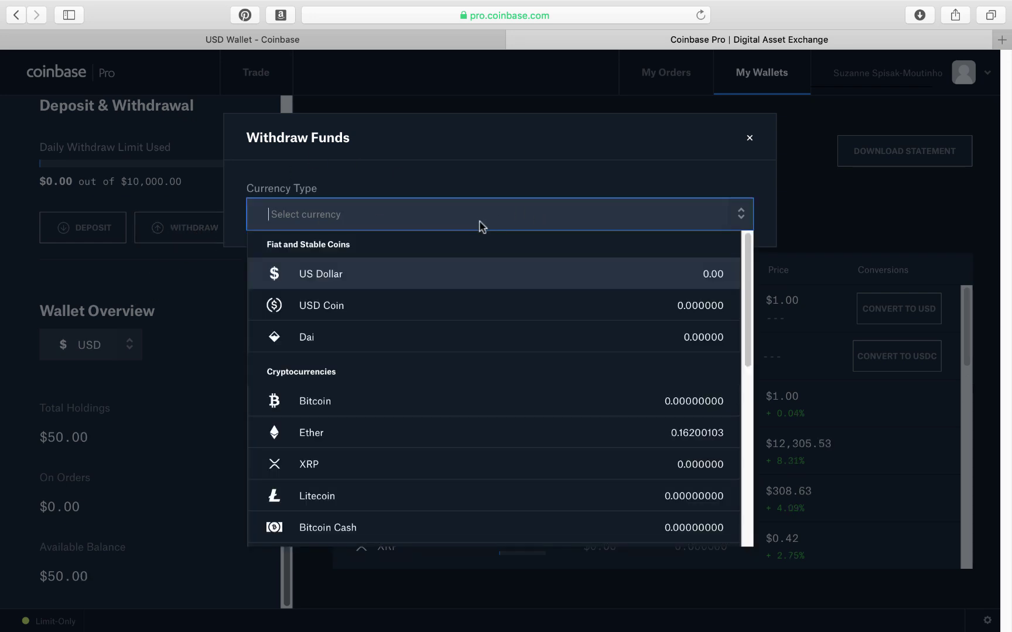
{"action": "scroll", "coordinate": [399, 496], "scroll_direction": "down", "scroll_amount": 1}
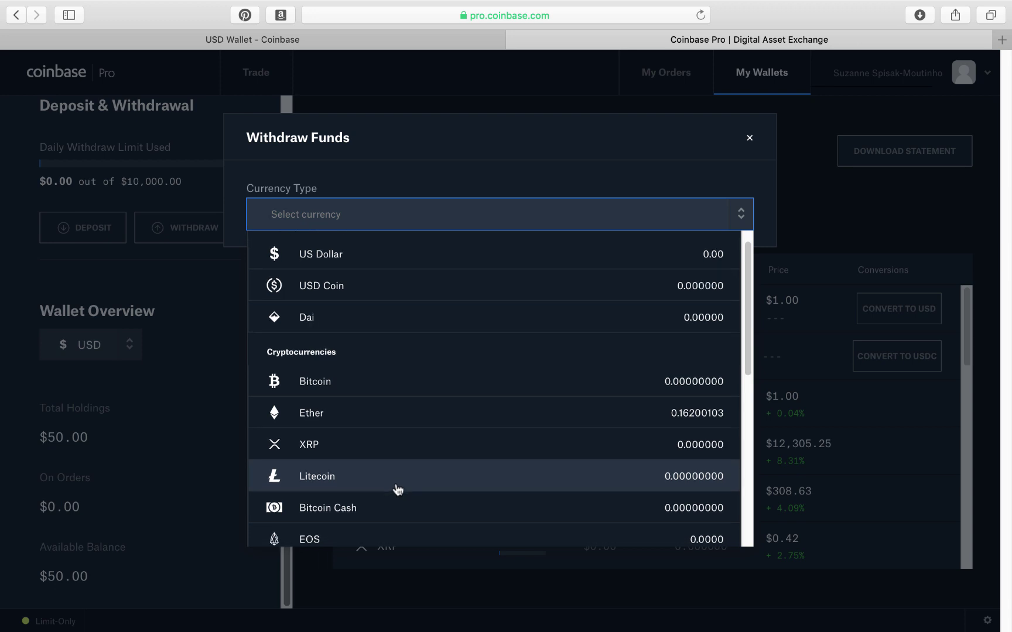
{"action": "scroll", "coordinate": [395, 489], "scroll_direction": "down", "scroll_amount": 3}
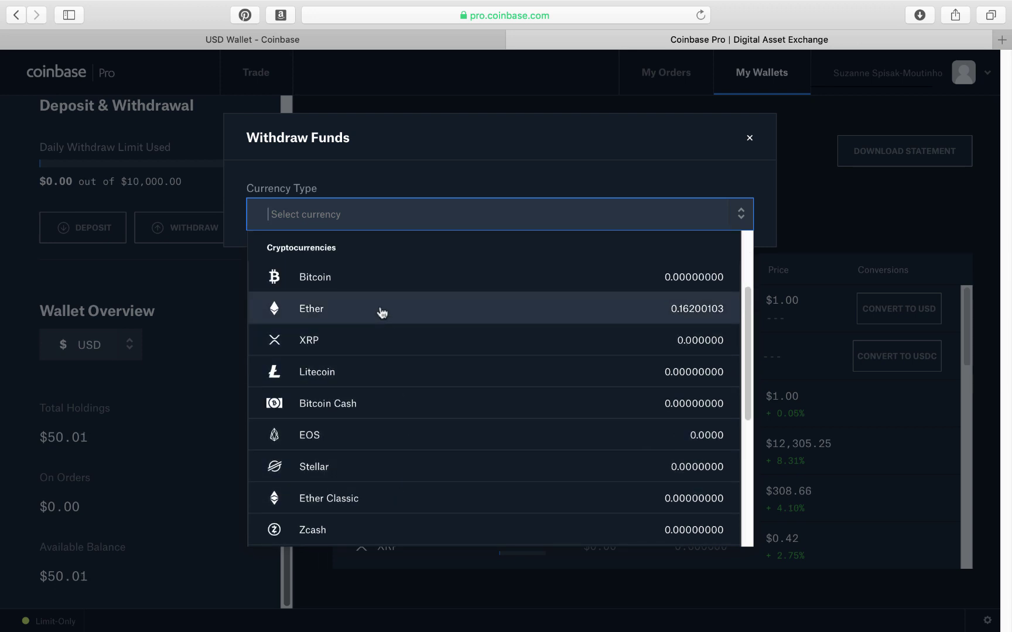
{"action": "left_click", "coordinate": [382, 312]}
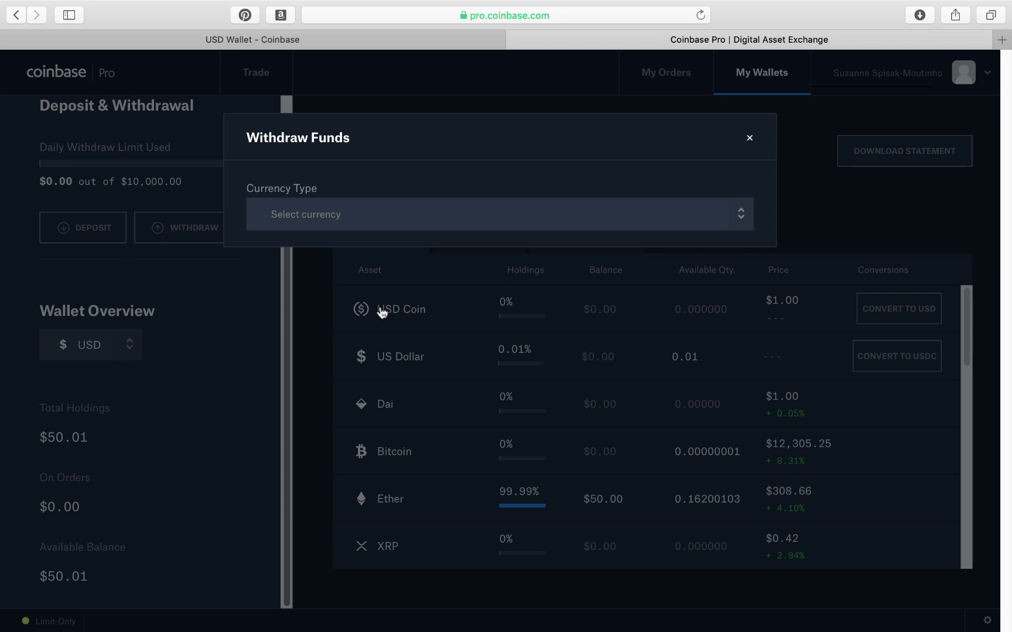
{"action": "left_click", "coordinate": [382, 213]}
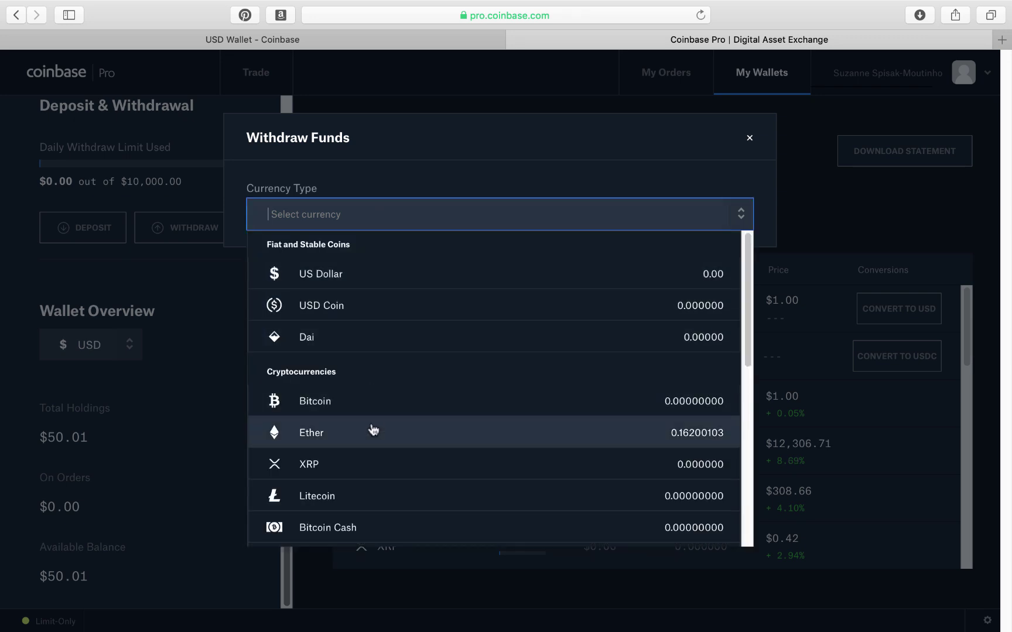
{"action": "left_click", "coordinate": [373, 431]}
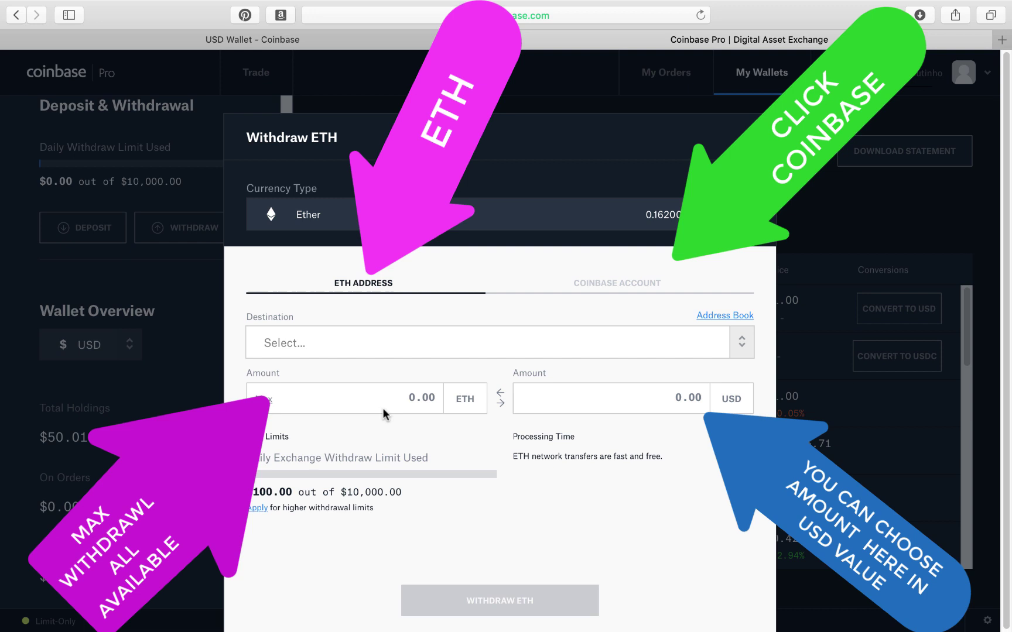
- Withdraw the full 0.16200103 ETH balance to the Coinbase ETH Wallet and dismiss the confirmation
{"action": "left_click", "coordinate": [619, 287]}
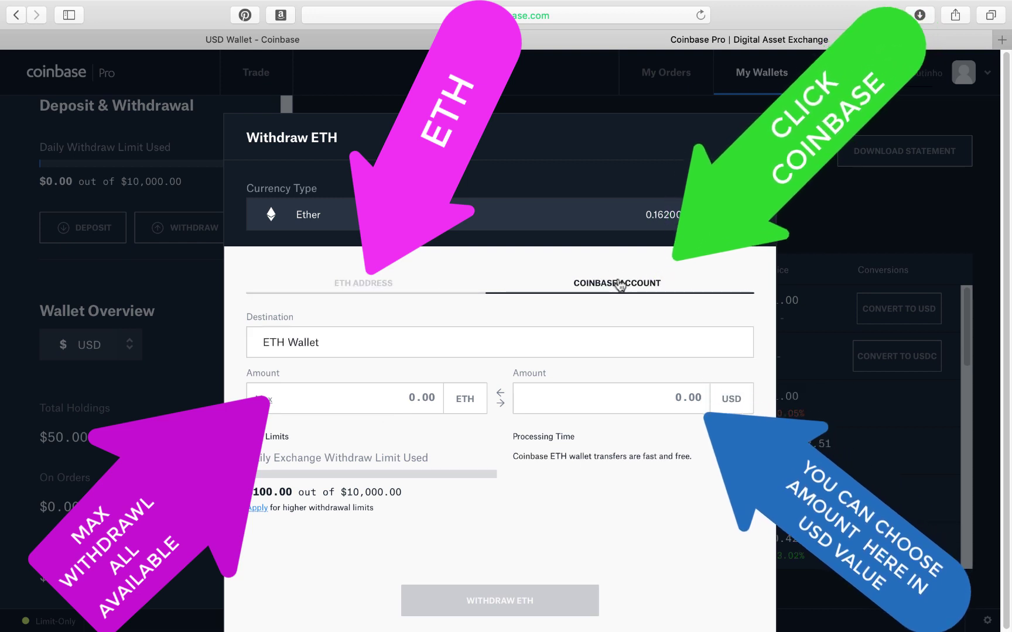
{"action": "left_click", "coordinate": [263, 399]}
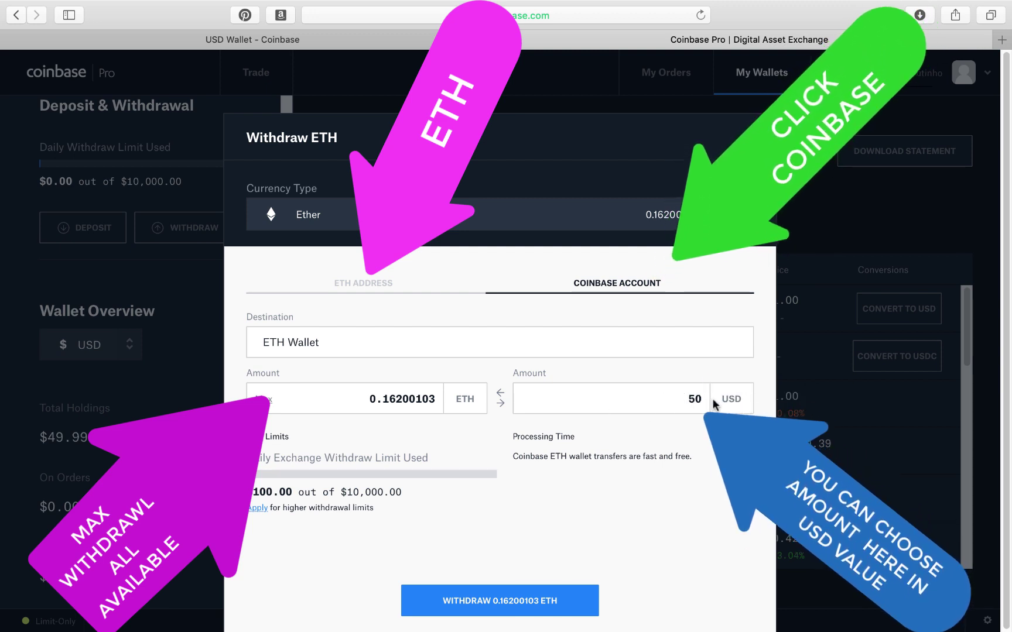
{"action": "mouse_move", "coordinate": [515, 467]}
{"action": "left_mouse_down"}
{"action": "mouse_move", "coordinate": [527, 453]}
{"action": "mouse_move", "coordinate": [695, 454]}
{"action": "left_mouse_up"}
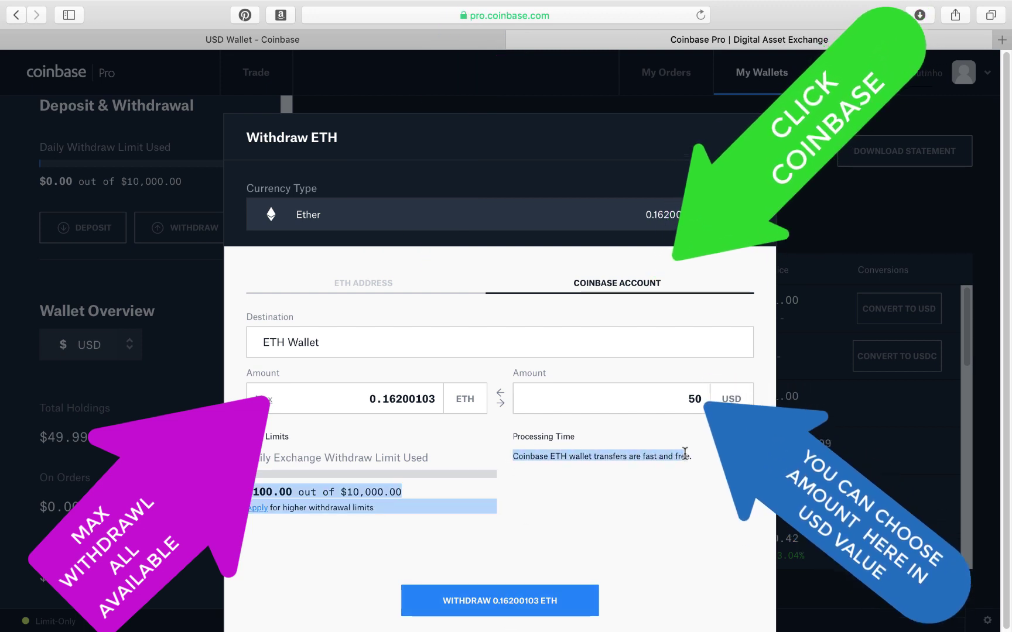
{"action": "left_click", "coordinate": [505, 607]}
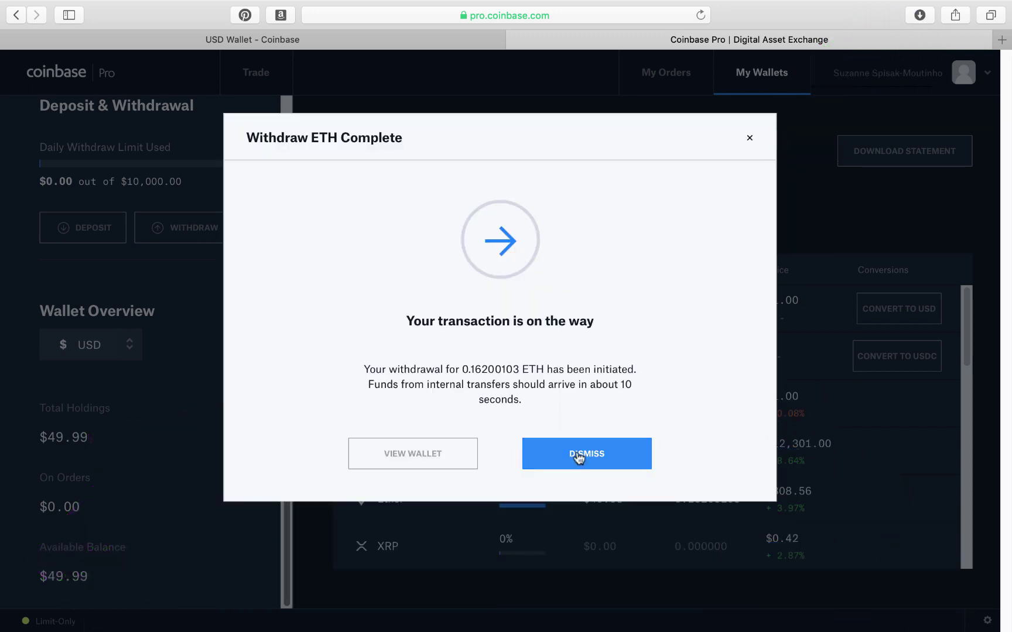
{"action": "left_click", "coordinate": [578, 457]}
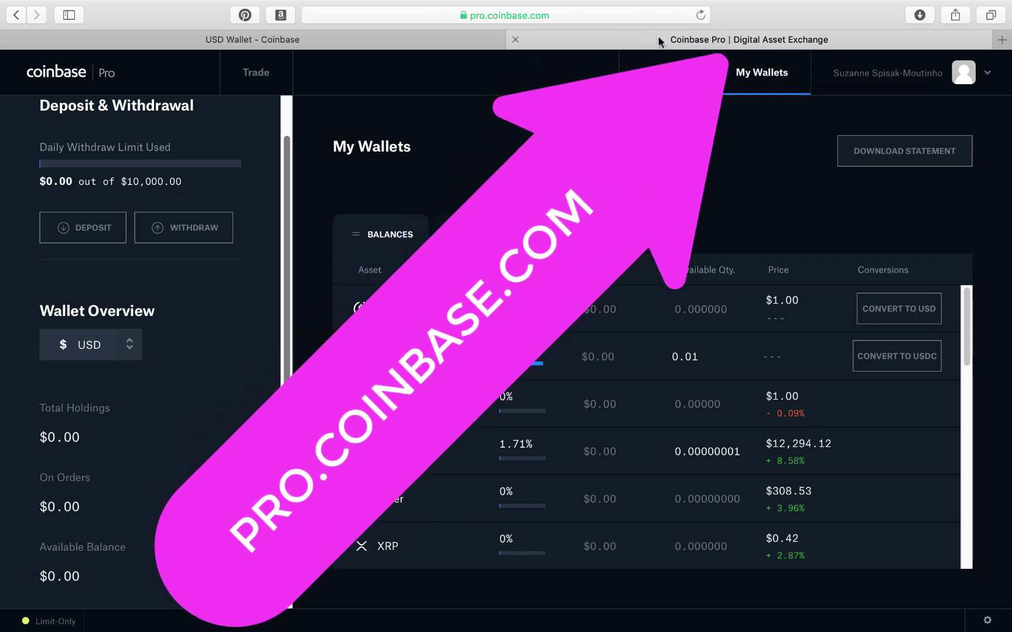
- Switch to the 'USD Wallet - Coinbase' browser tab showing the Coinbase account wallets
{"action": "left_click", "coordinate": [347, 45]}
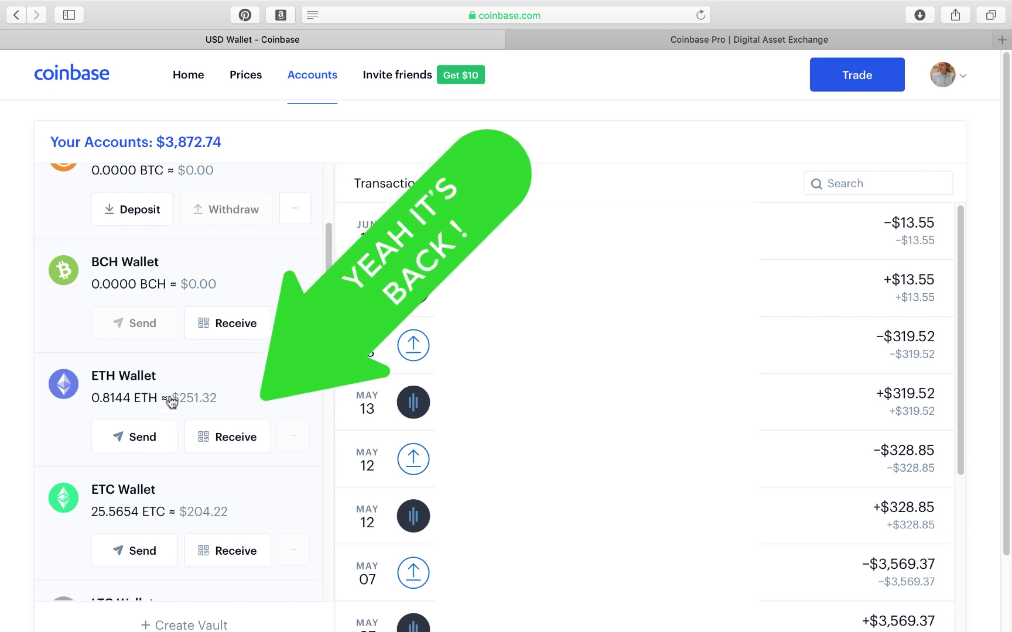
- Scroll the accounts list to check the ETH Wallet shows 0.8144 ETH and the BTC Wallet 0.2073 BTC
{"action": "scroll", "coordinate": [170, 413], "scroll_direction": "up", "scroll_amount": 2}
{"action": "scroll", "coordinate": [170, 412], "scroll_direction": "up", "scroll_amount": 2}
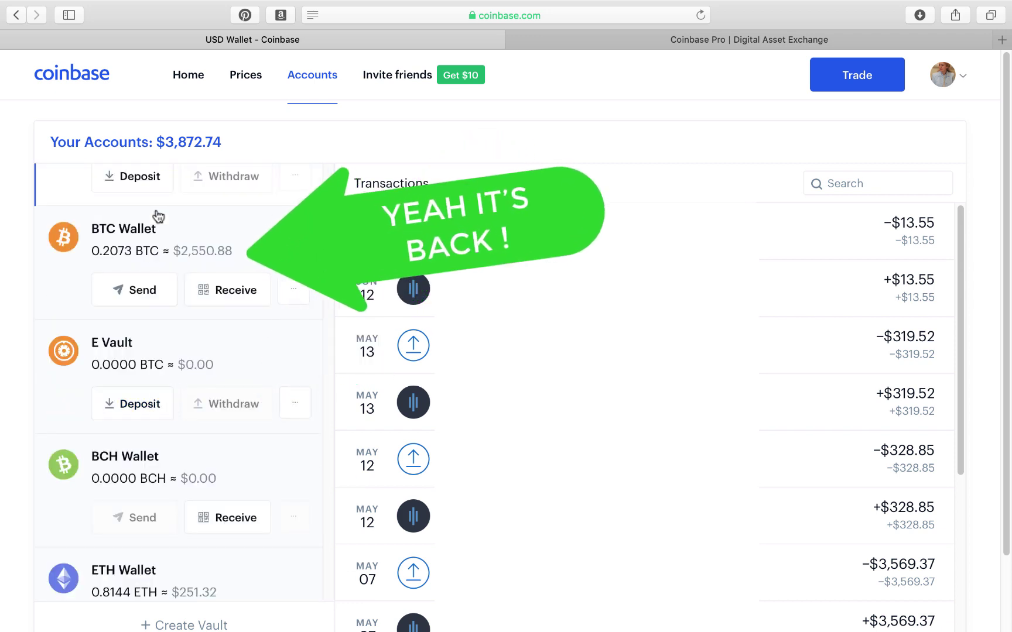